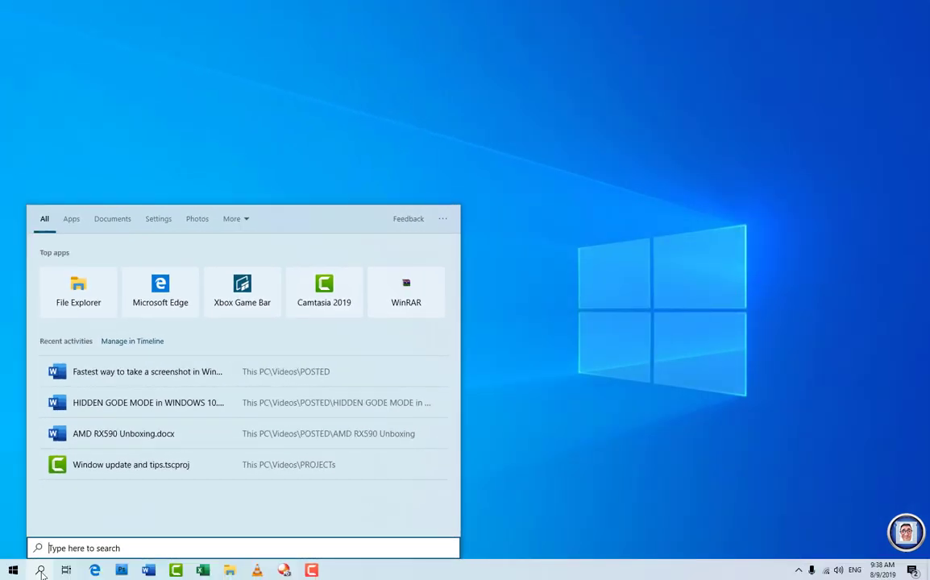
Search Windows for the Snipping Tool and pin it to Start.
{"action": "type", "text": "sni"}
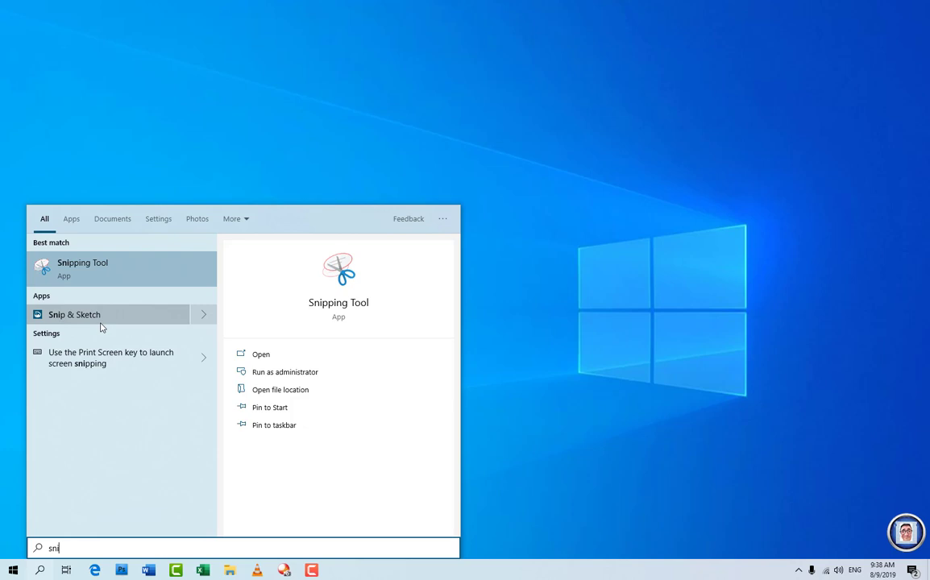
{"action": "right_click", "coordinate": [120, 268]}
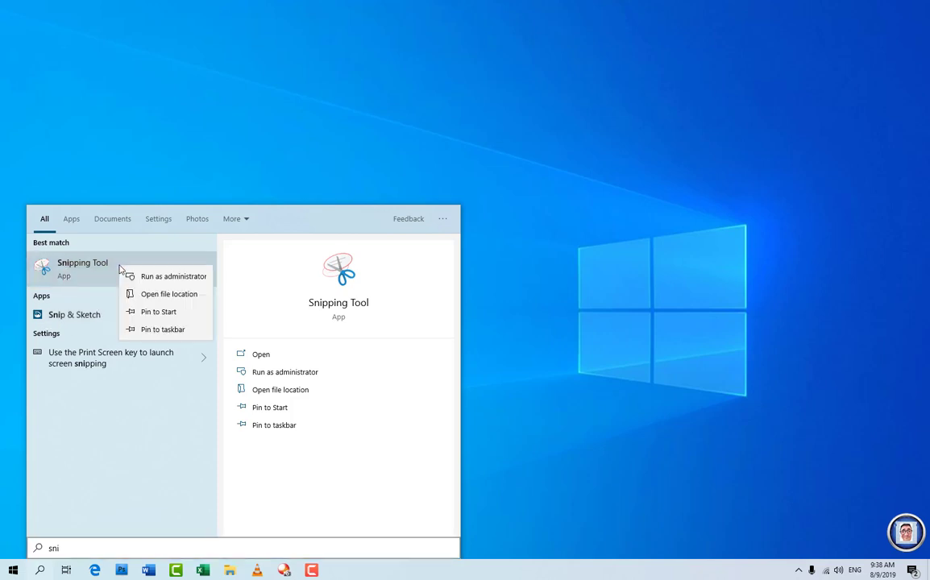
{"action": "left_click", "coordinate": [171, 317]}
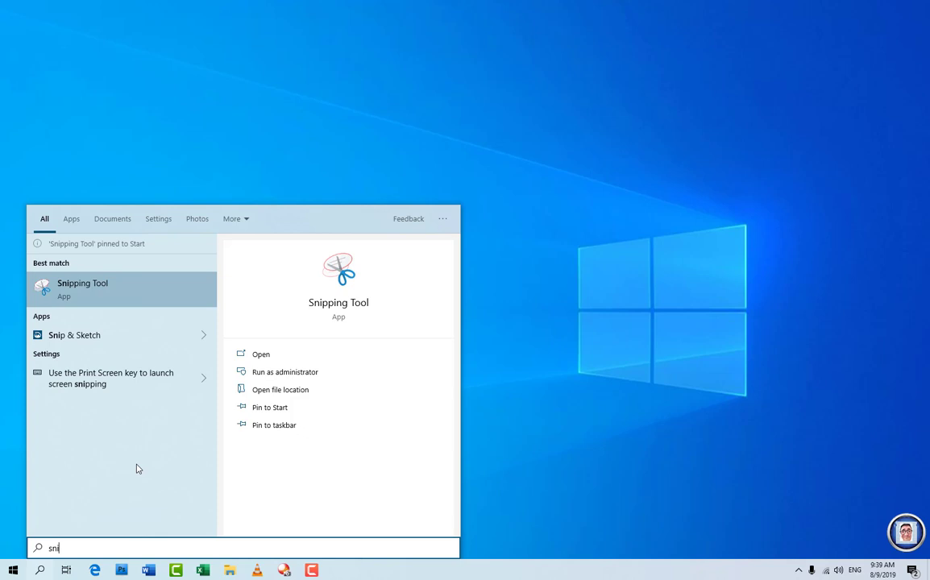
Launch the Snipping Tool from its Start tile and review the available snip modes and delay times.
{"action": "left_click", "coordinate": [13, 573]}
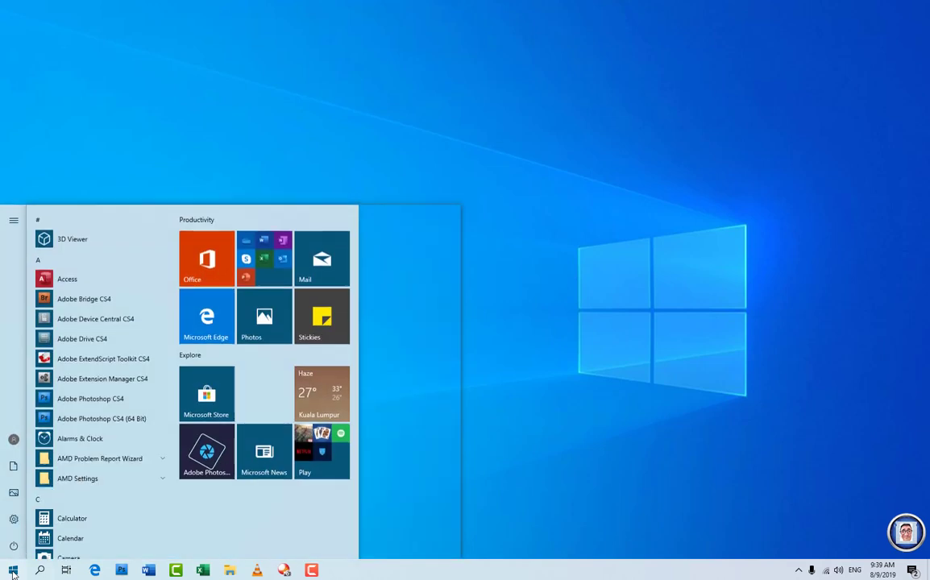
{"action": "left_click", "coordinate": [216, 530]}
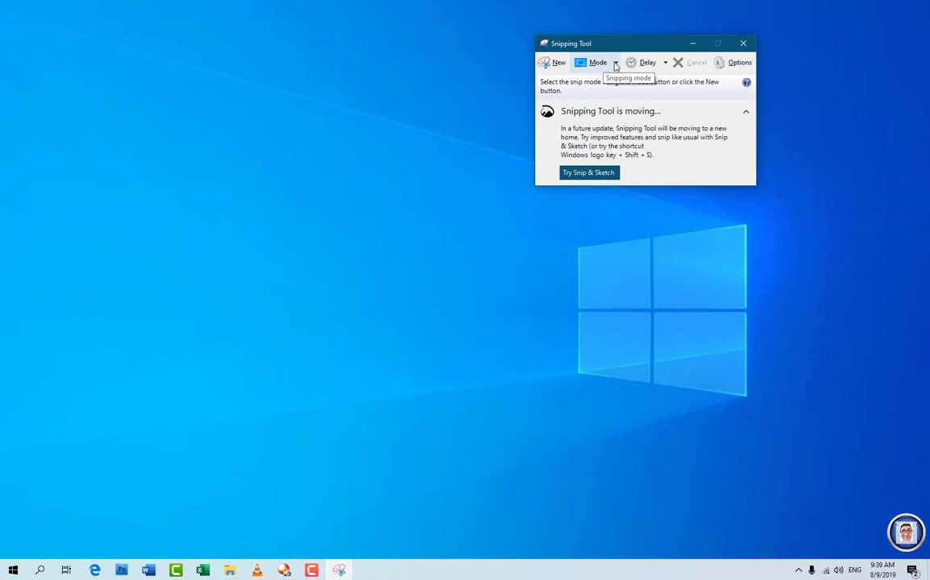
{"action": "left_click", "coordinate": [616, 64]}
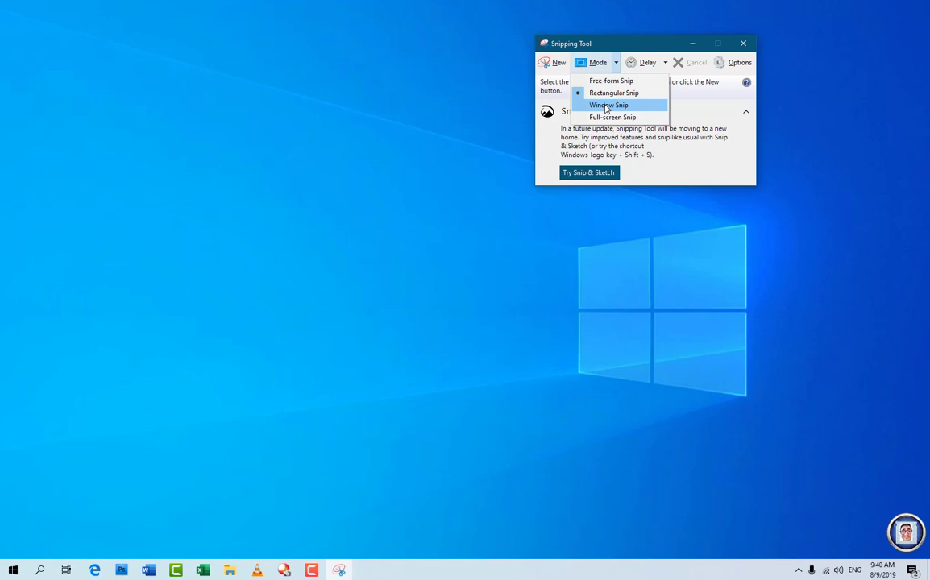
{"action": "left_click", "coordinate": [665, 64]}
{"action": "left_click", "coordinate": [665, 65]}
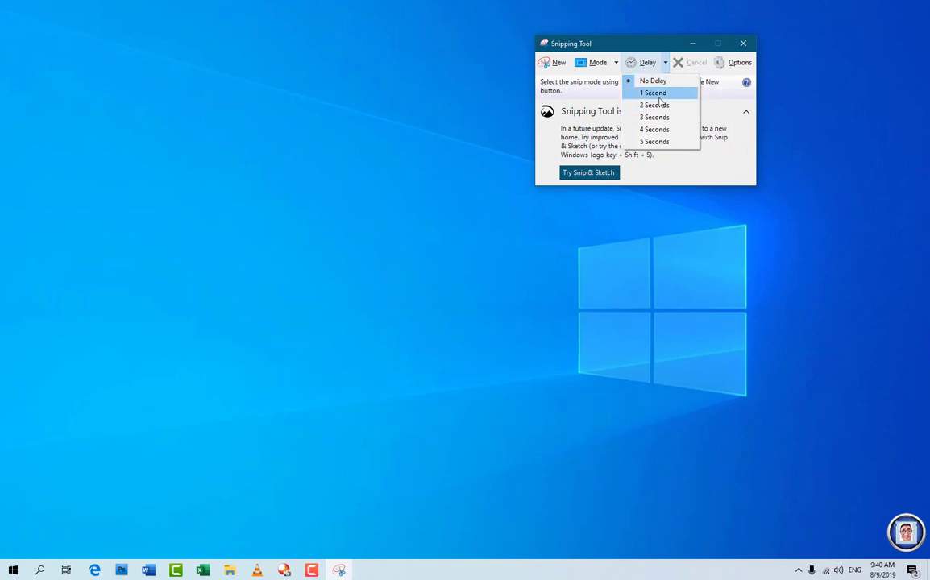
{"action": "left_click", "coordinate": [690, 168]}
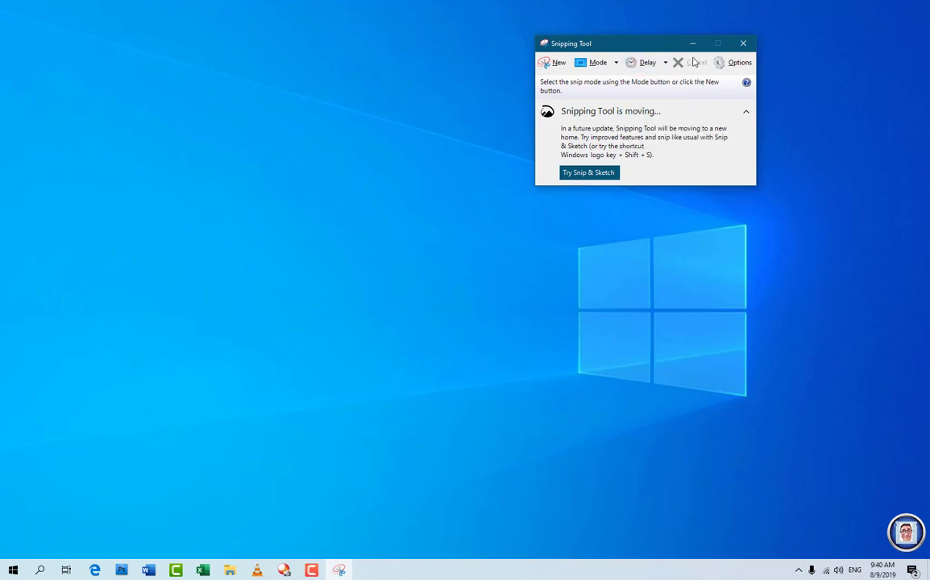
Review the Snipping Tool's options, including the ink color choices, and close the tool.
{"action": "left_click", "coordinate": [736, 63]}
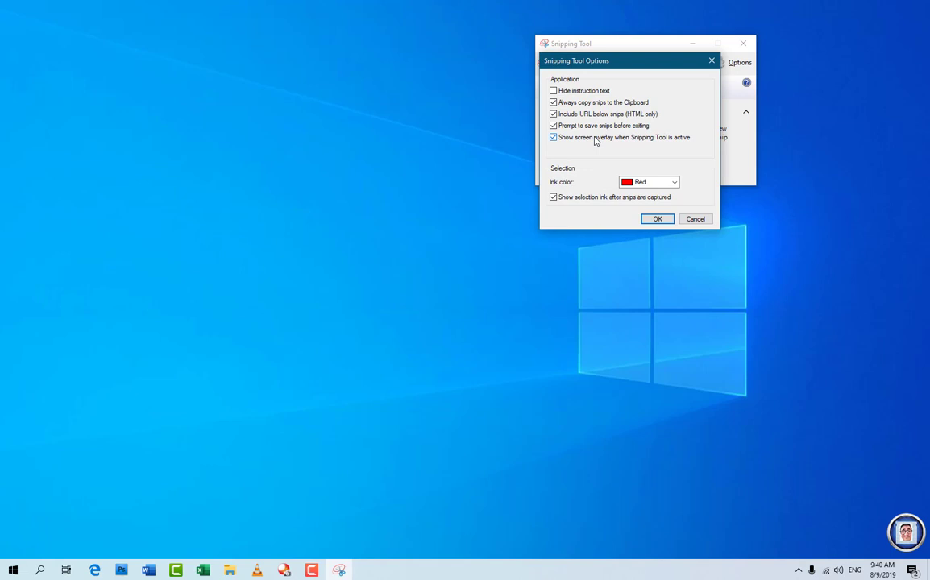
{"action": "left_click", "coordinate": [676, 185]}
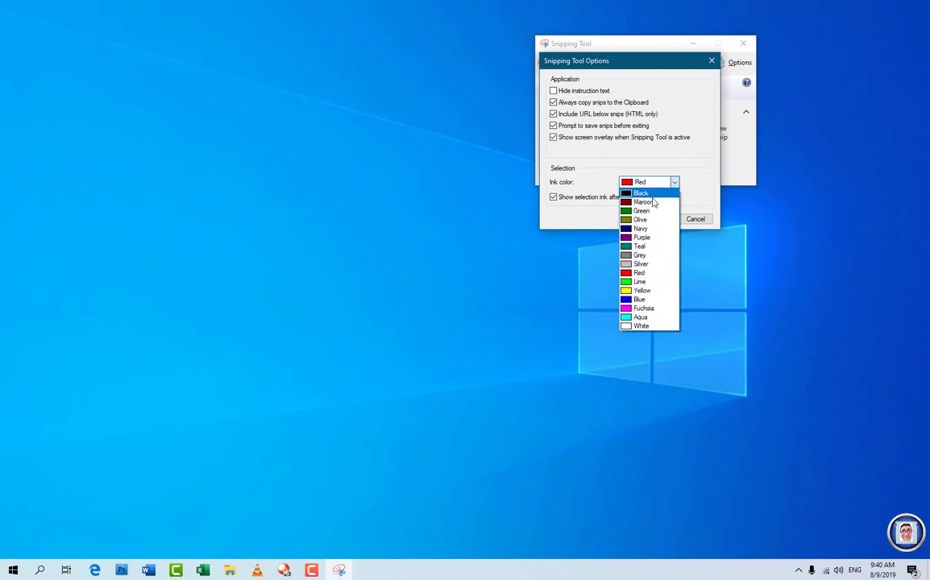
{"action": "left_click", "coordinate": [686, 145]}
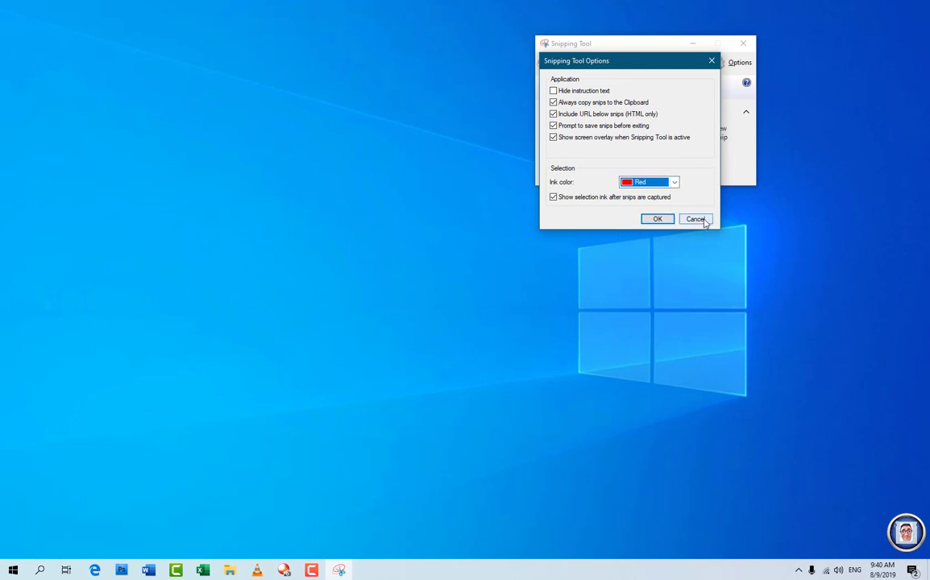
{"action": "left_click", "coordinate": [654, 222]}
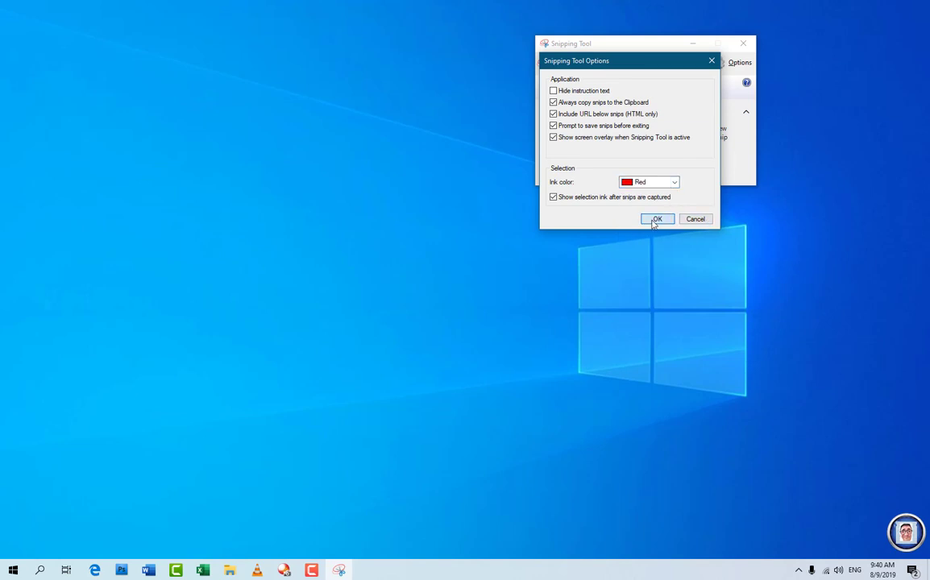
{"action": "left_click", "coordinate": [743, 43]}
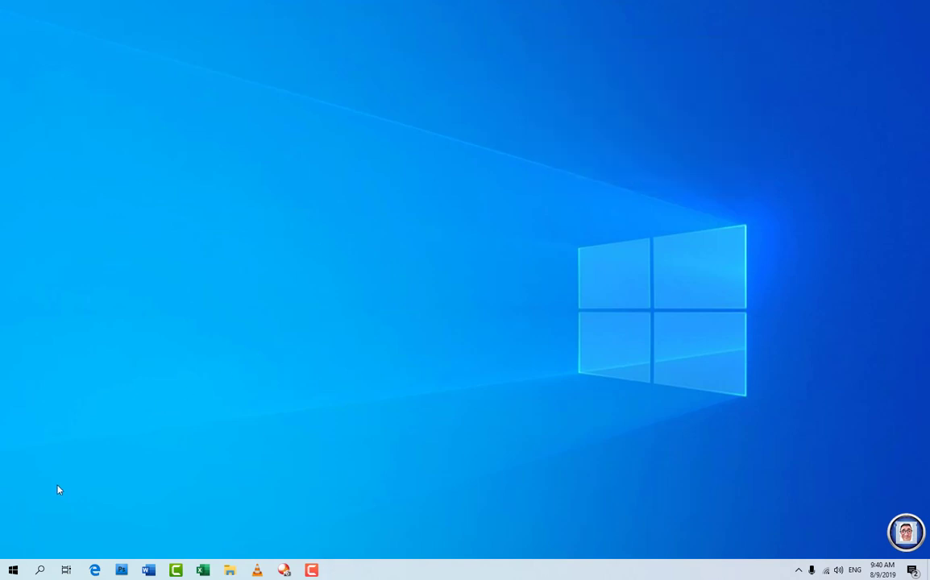
Find the Snipping Tool through search, unpin it from Start and pin it to the taskbar instead.
{"action": "left_click", "coordinate": [13, 569]}
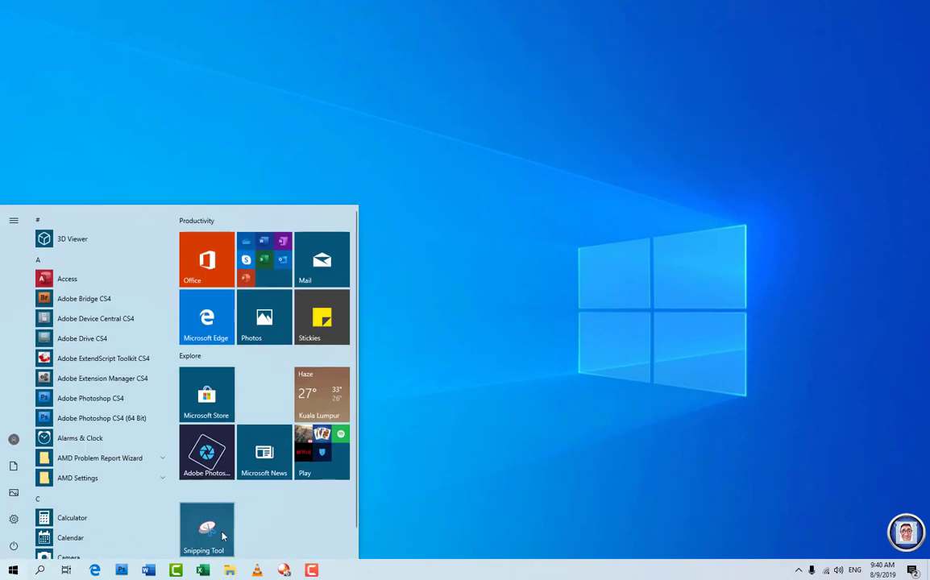
{"action": "left_click", "coordinate": [41, 569]}
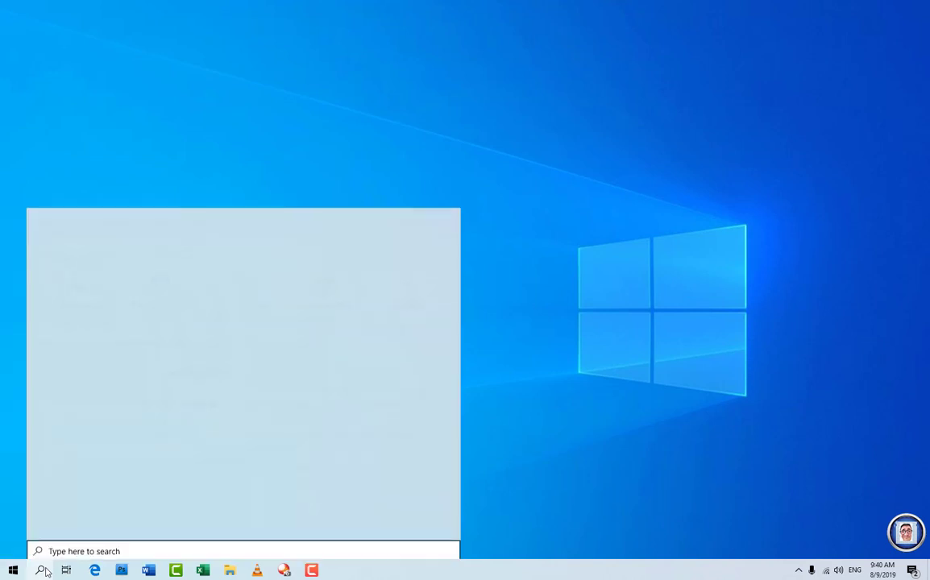
{"action": "type", "text": "sni"}
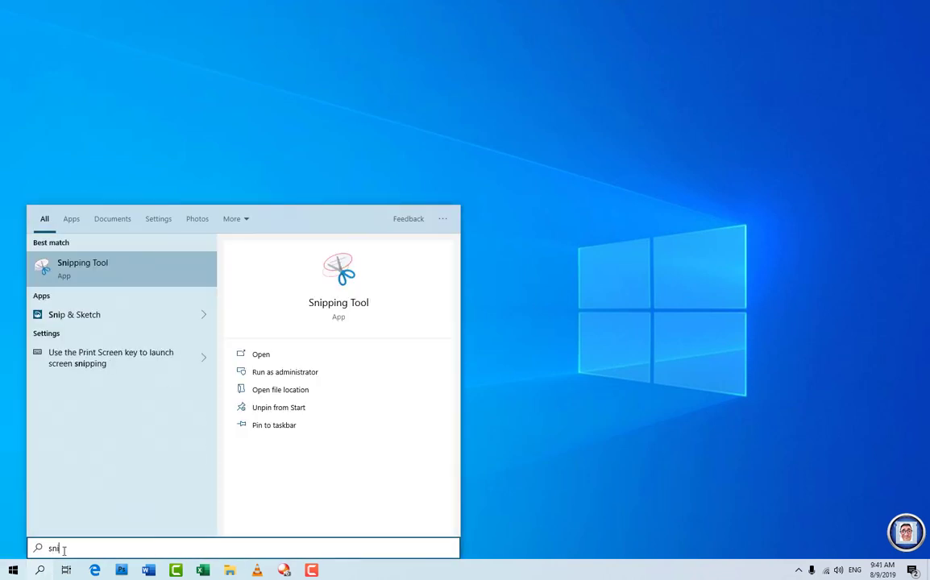
{"action": "right_click", "coordinate": [121, 268]}
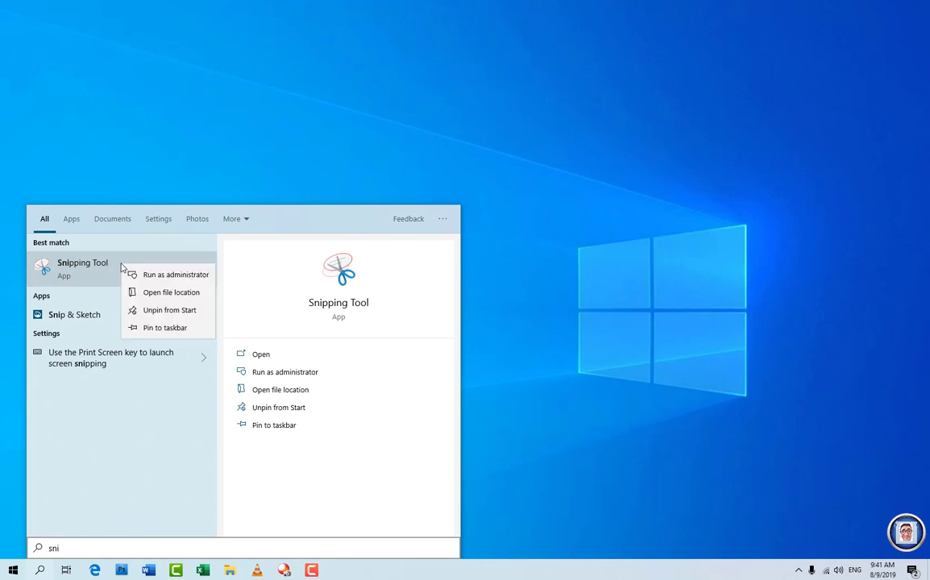
{"action": "left_click", "coordinate": [178, 313]}
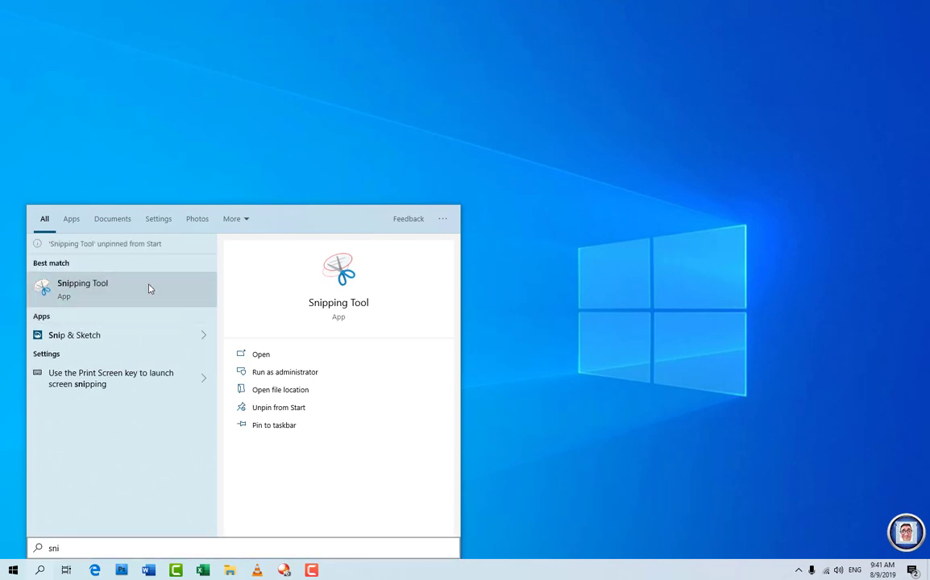
{"action": "right_click", "coordinate": [149, 289]}
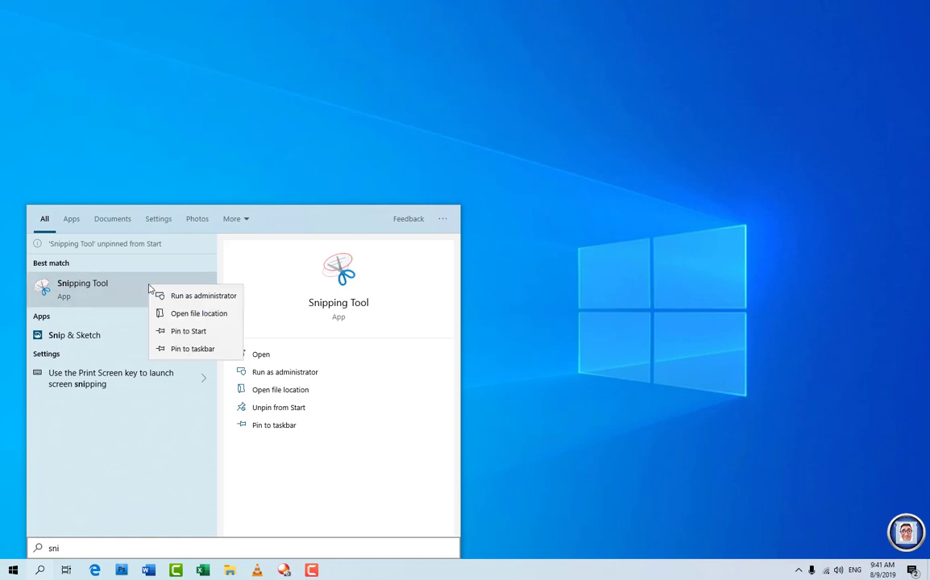
{"action": "left_click", "coordinate": [203, 352]}
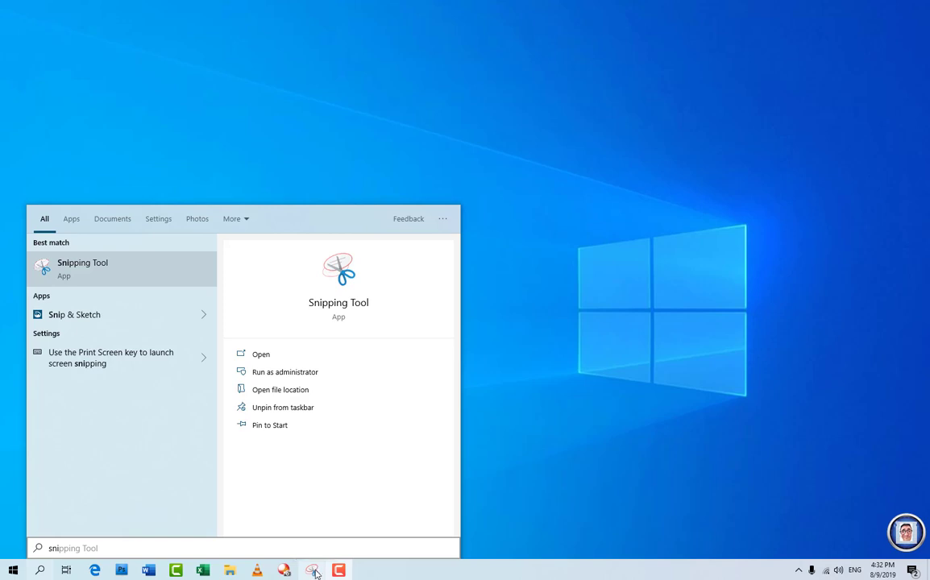
Test the Snipping Tool's taskbar pin by opening the tool from it and closing it again.
{"action": "left_click", "coordinate": [315, 572]}
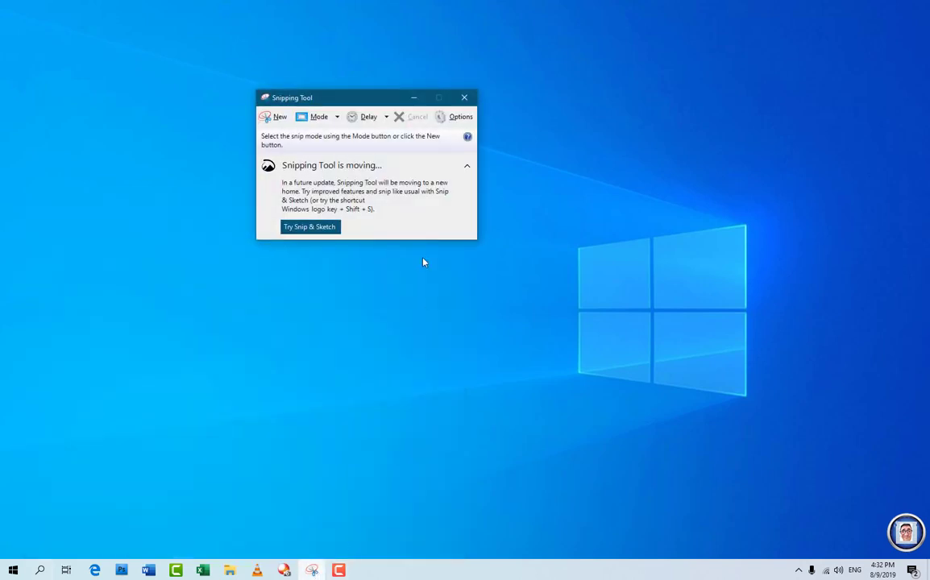
{"action": "left_click", "coordinate": [464, 97]}
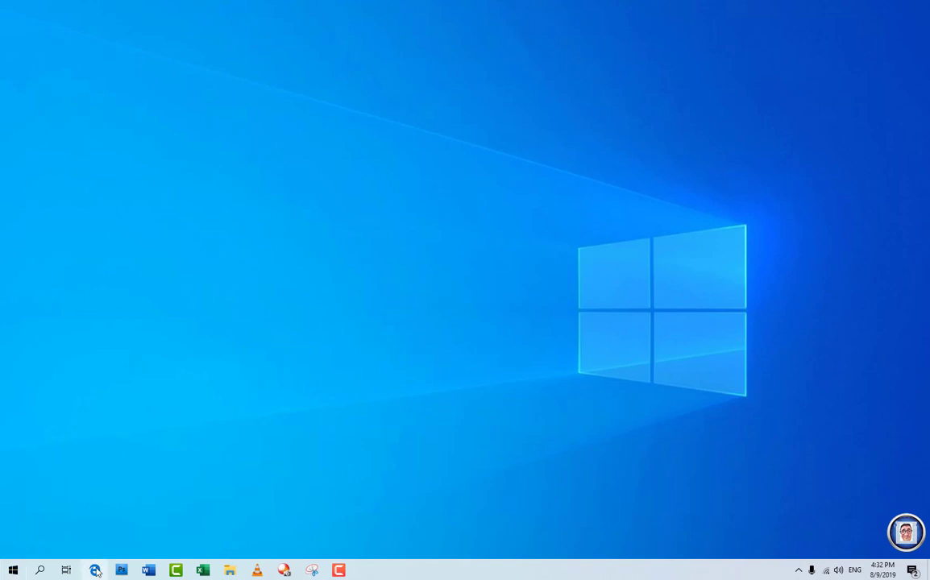
{"action": "left_click", "coordinate": [314, 571]}
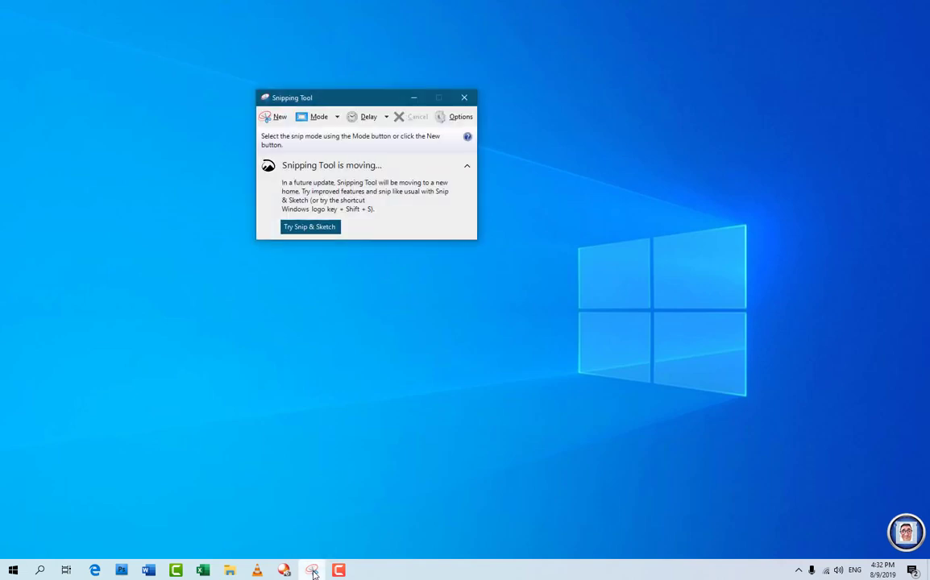
{"action": "left_click", "coordinate": [465, 99]}
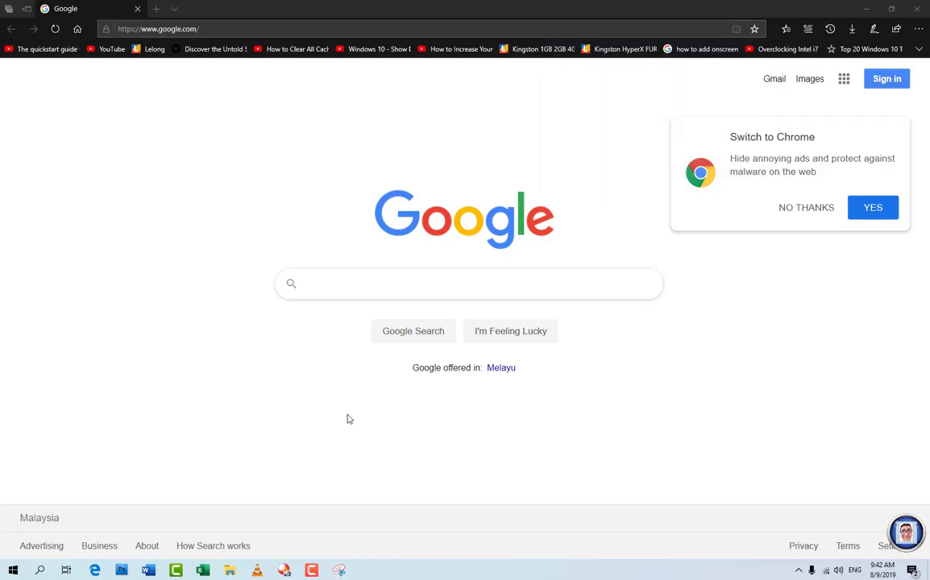
Search for the Snipping Tool, open its file location and close the browser window.
{"action": "left_click", "coordinate": [39, 570]}
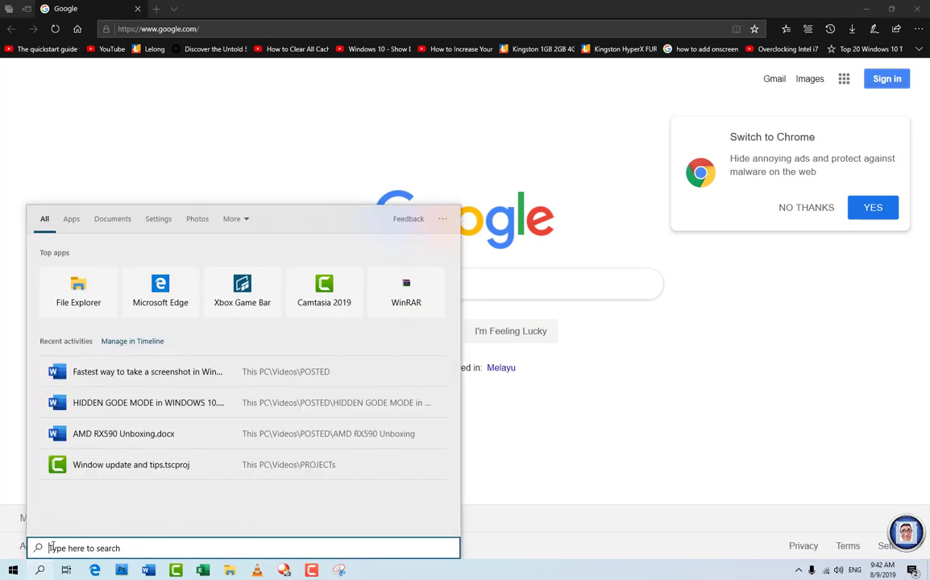
{"action": "type", "text": "sni"}
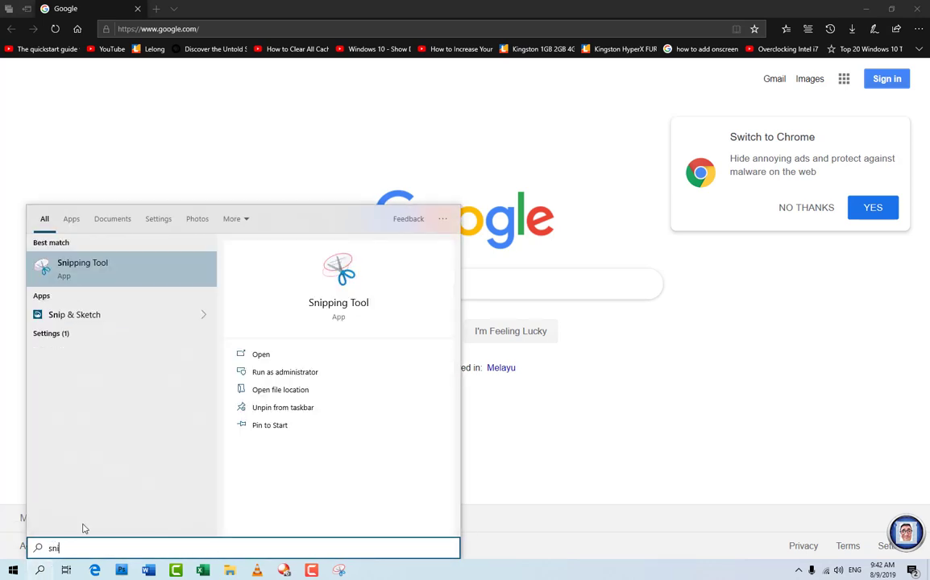
{"action": "left_click", "coordinate": [130, 268]}
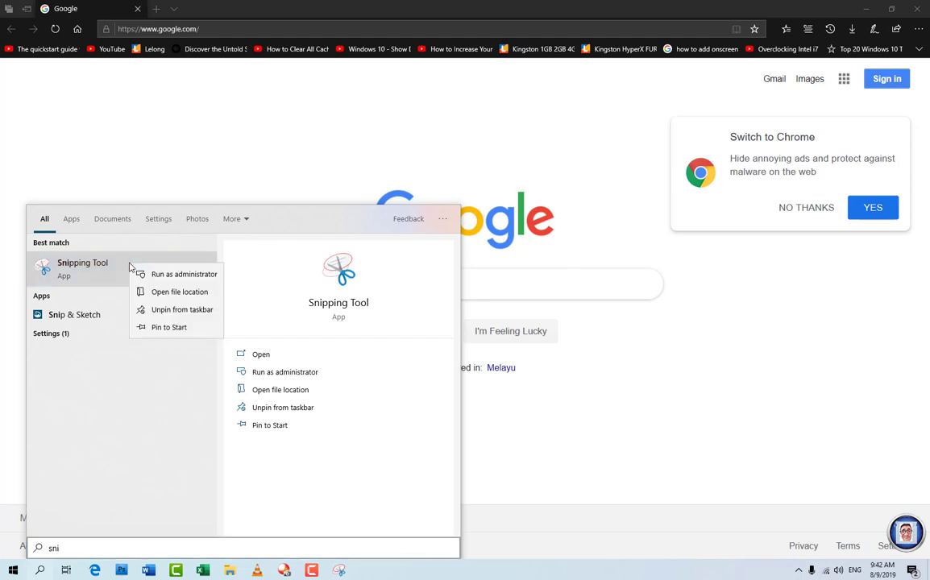
{"action": "left_click", "coordinate": [164, 291]}
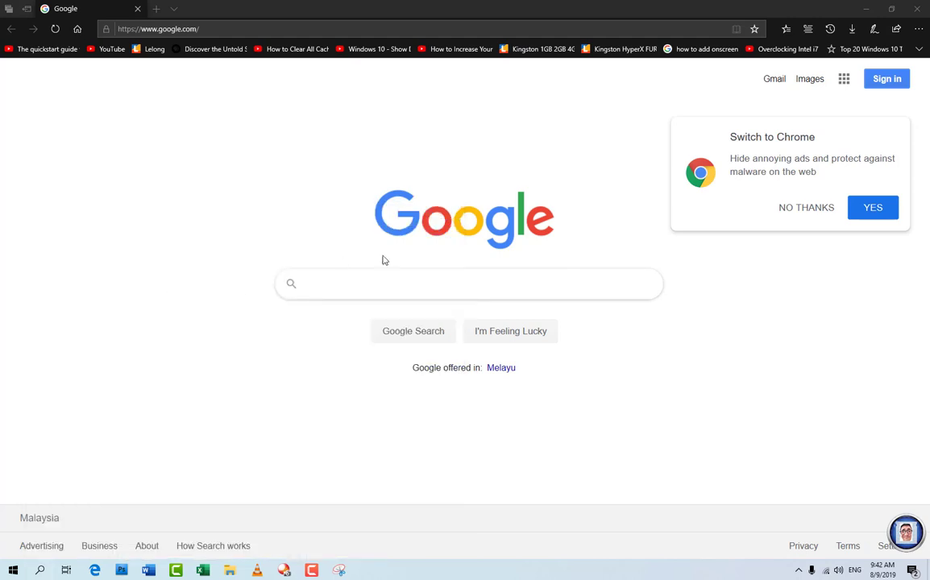
{"action": "left_click", "coordinate": [918, 9]}
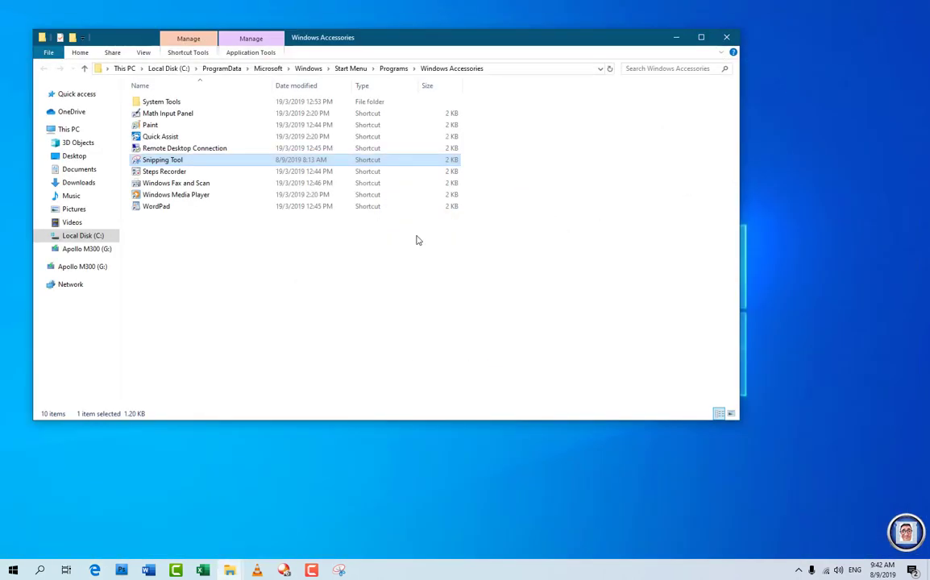
{"action": "right_click", "coordinate": [182, 163]}
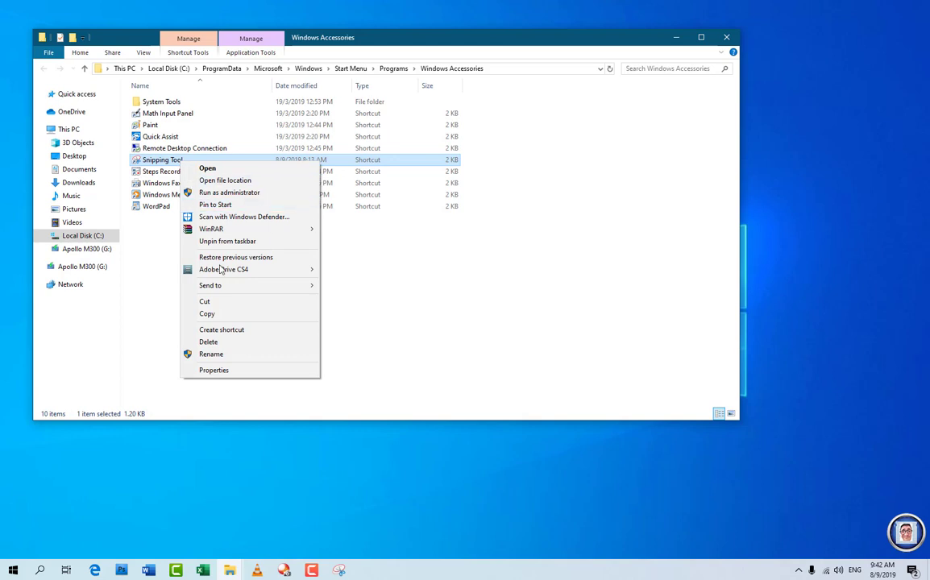
{"action": "left_click", "coordinate": [233, 331]}
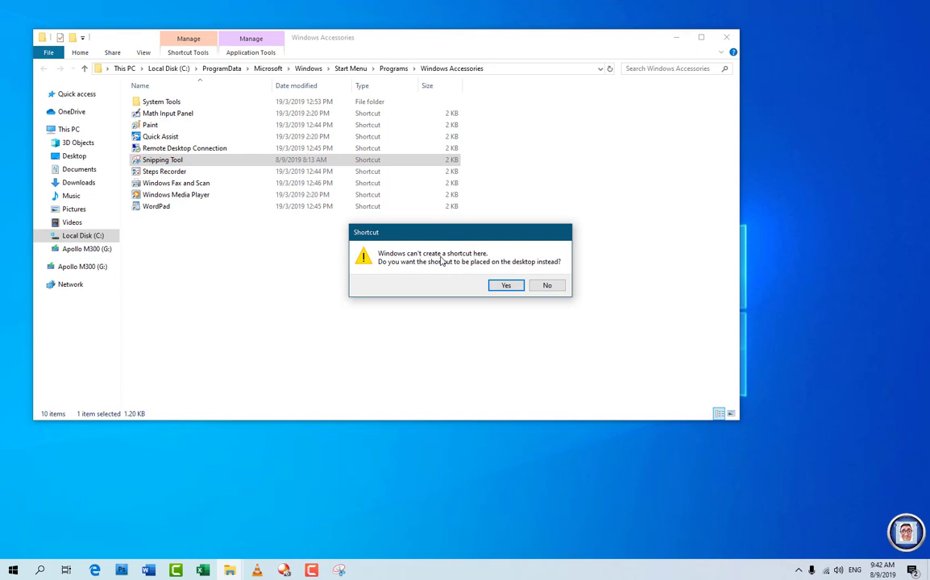
{"action": "left_click", "coordinate": [547, 286]}
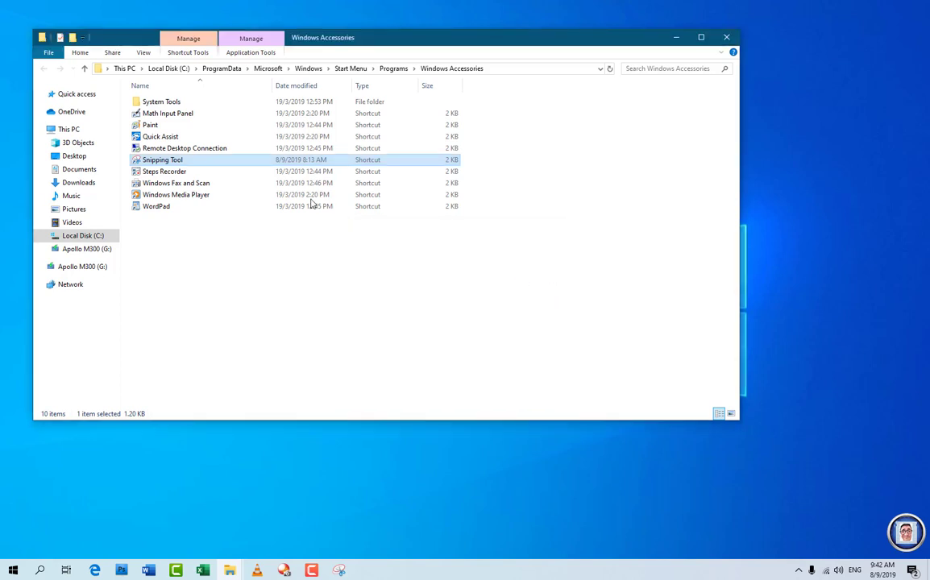
Open the Snipping Tool shortcut's properties, clear its shortcut key and close the tool window launched in the meantime.
{"action": "right_click", "coordinate": [236, 162]}
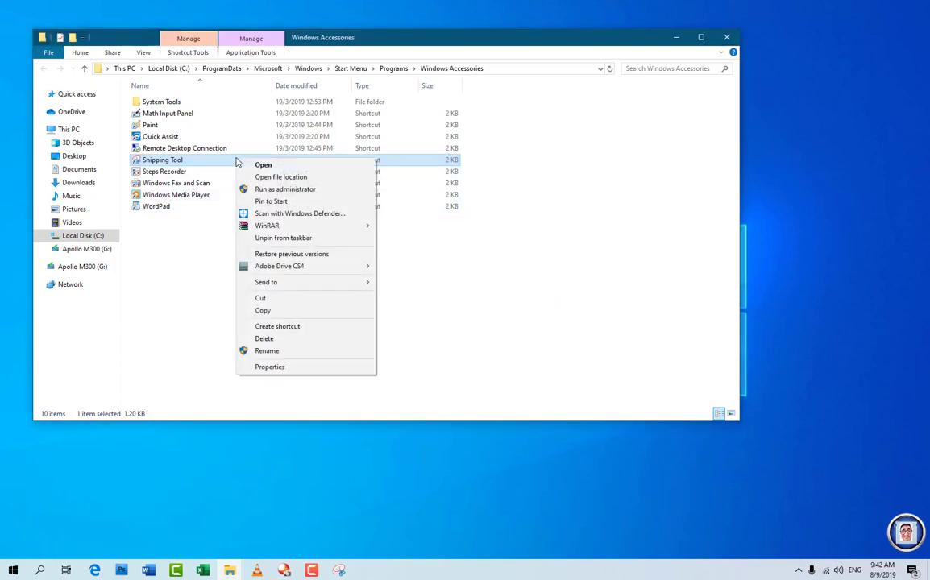
{"action": "left_click", "coordinate": [278, 369]}
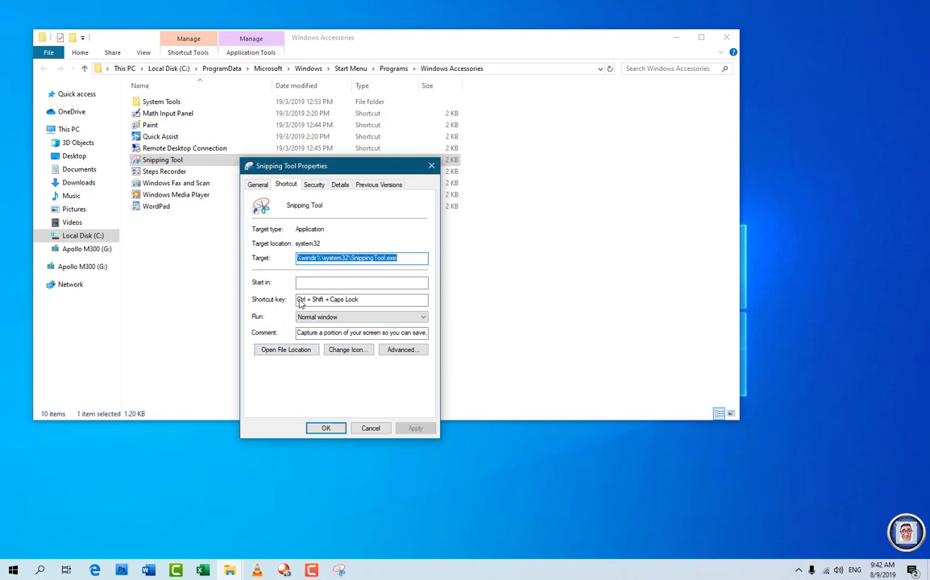
{"action": "left_click", "coordinate": [369, 301]}
{"action": "key", "text": "BackSpace"}
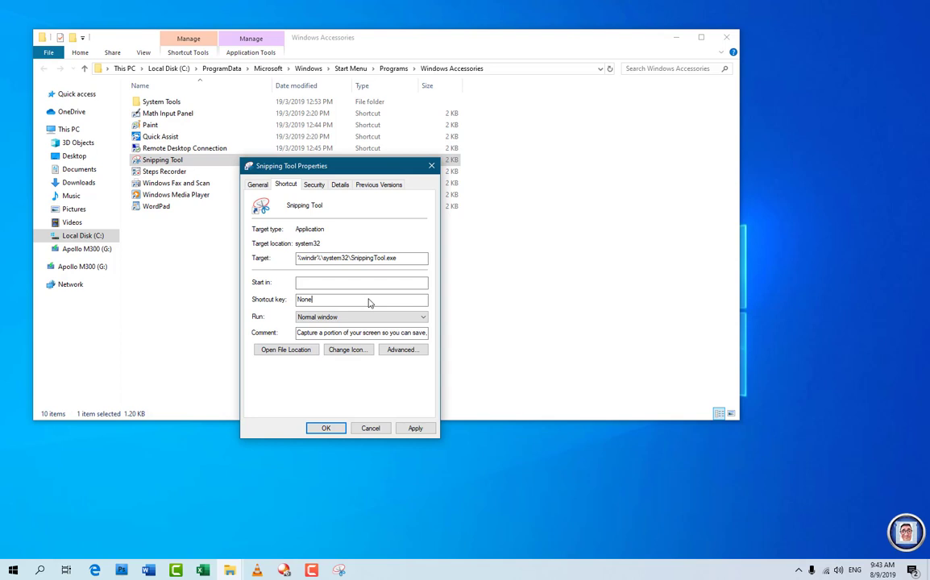
{"action": "key", "text": "ctrl+shift"}
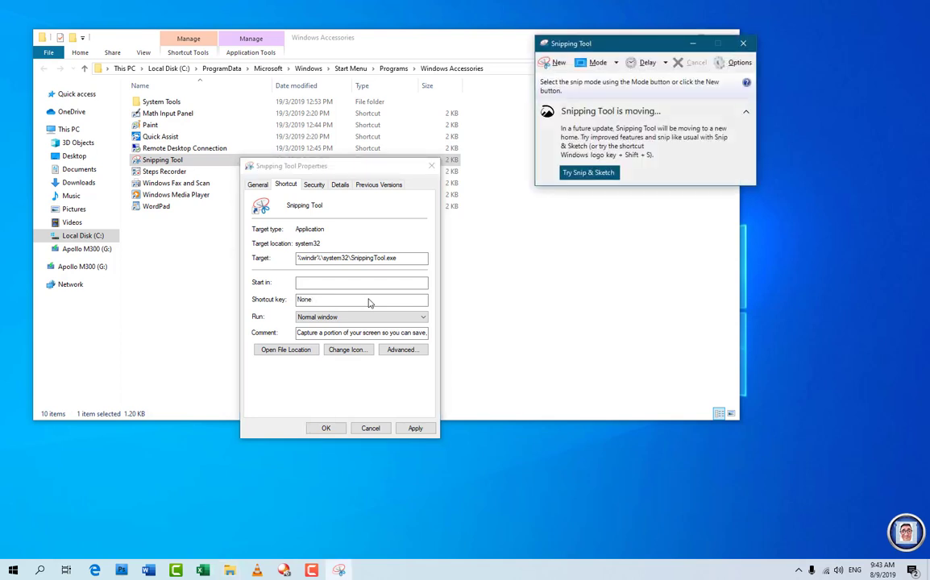
{"action": "left_click", "coordinate": [743, 43]}
Try to assign a new Ctrl + Alt letter combination, such as Ctrl + Alt + S, as the Snipping Tool's shortcut key.
{"action": "left_click", "coordinate": [320, 301]}
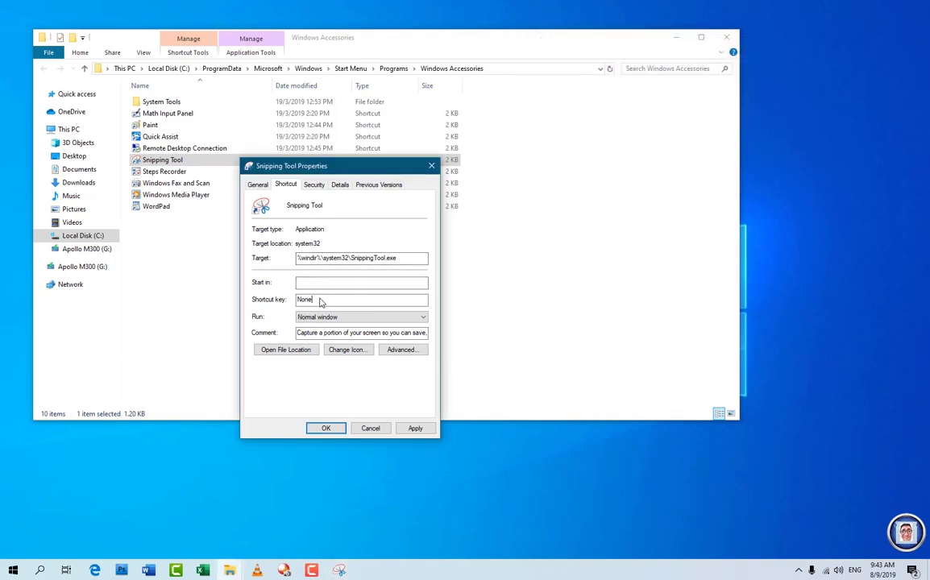
{"action": "key", "text": "ctrl+alt+s"}
{"action": "key", "text": "alt+F4"}
{"action": "key", "text": "ctrl+alt+a"}
{"action": "key", "text": "BackSpace"}
{"action": "key", "text": "ctrl+alt+f"}
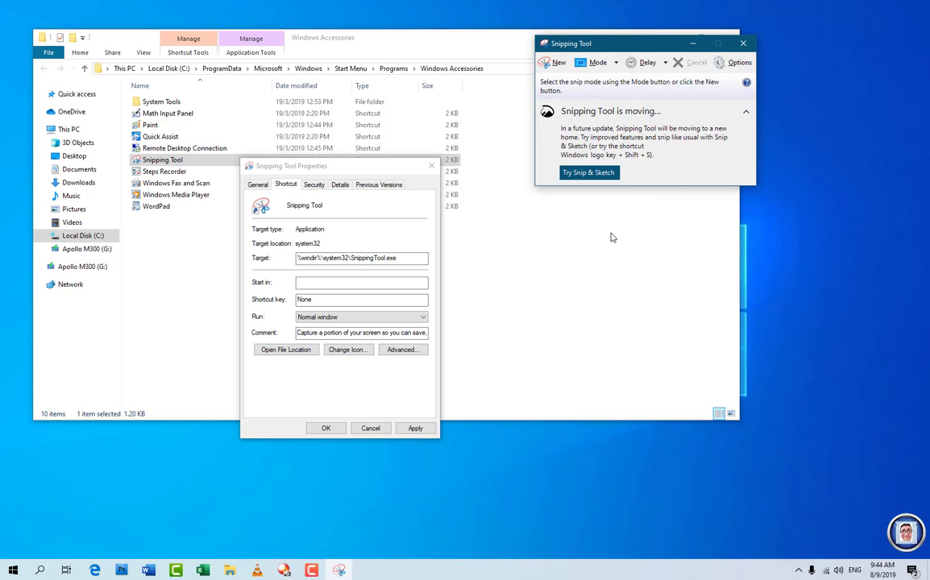
Dismiss the shortcut properties without applying them and close the Windows Accessories folder, keeping the Snipping Tool open.
{"action": "left_click", "coordinate": [433, 167]}
{"action": "left_click_drag", "start_coordinate": [644, 42], "coordinate": [471, 129]}
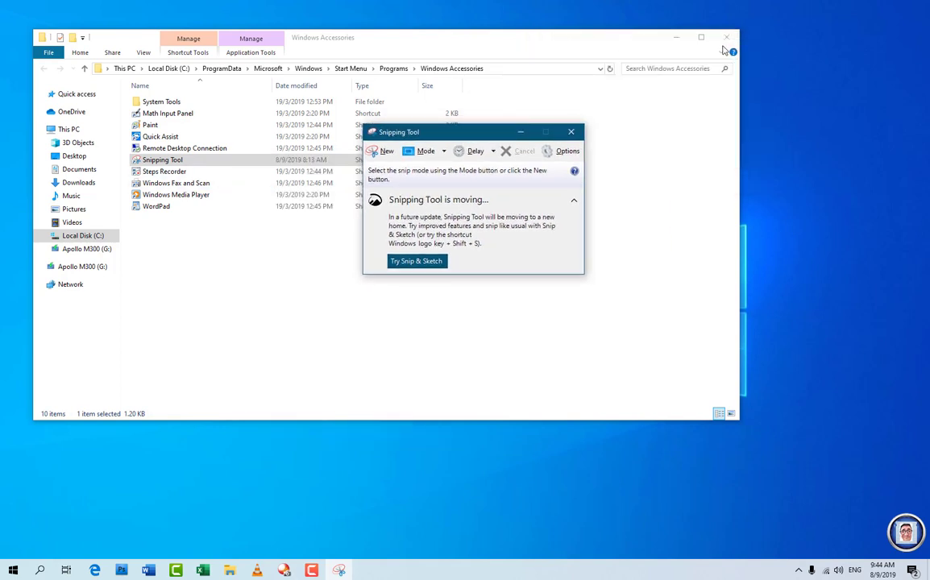
{"action": "left_click", "coordinate": [654, 37]}
{"action": "left_click", "coordinate": [727, 38]}
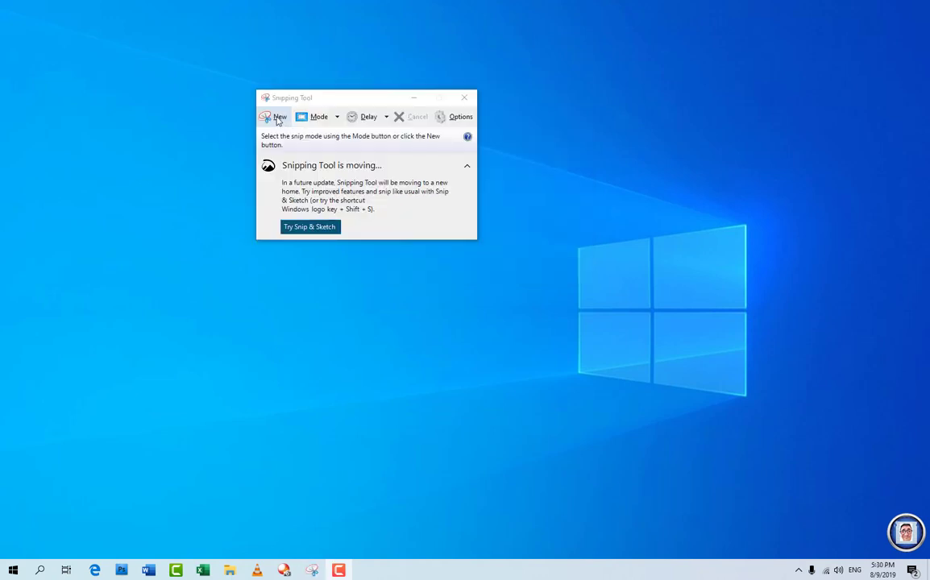
Capture a rectangular snip around the Windows logo on the desktop wallpaper.
{"action": "left_click", "coordinate": [280, 117]}
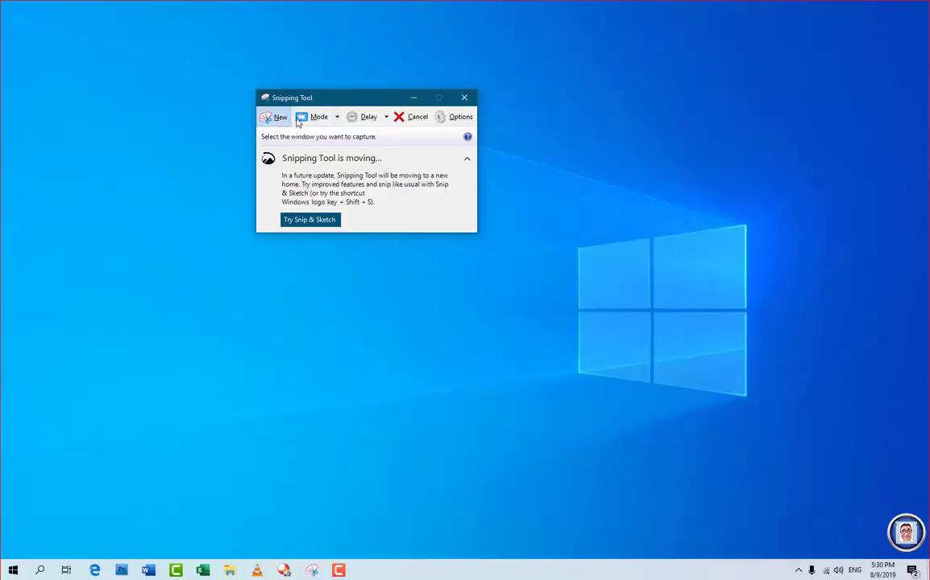
{"action": "left_click", "coordinate": [337, 117]}
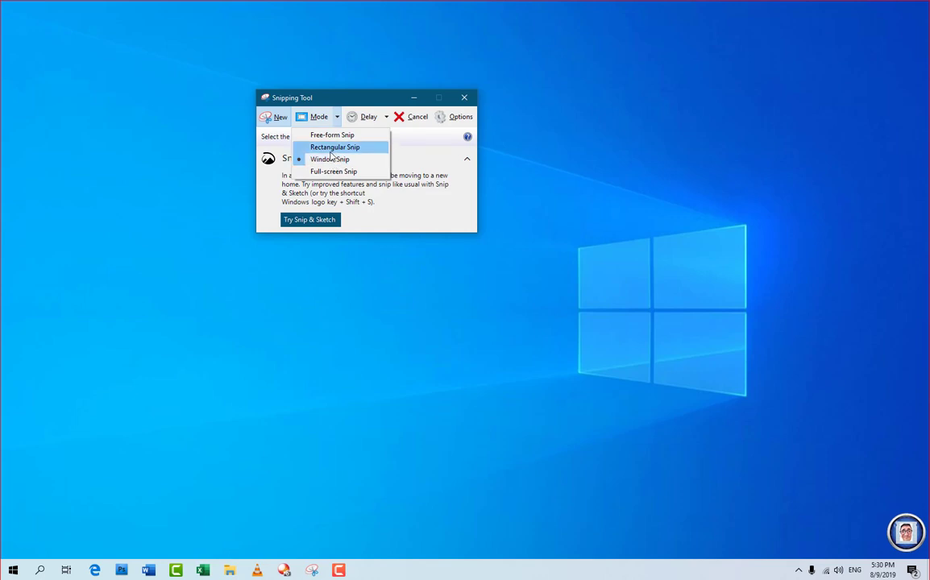
{"action": "left_click", "coordinate": [330, 149]}
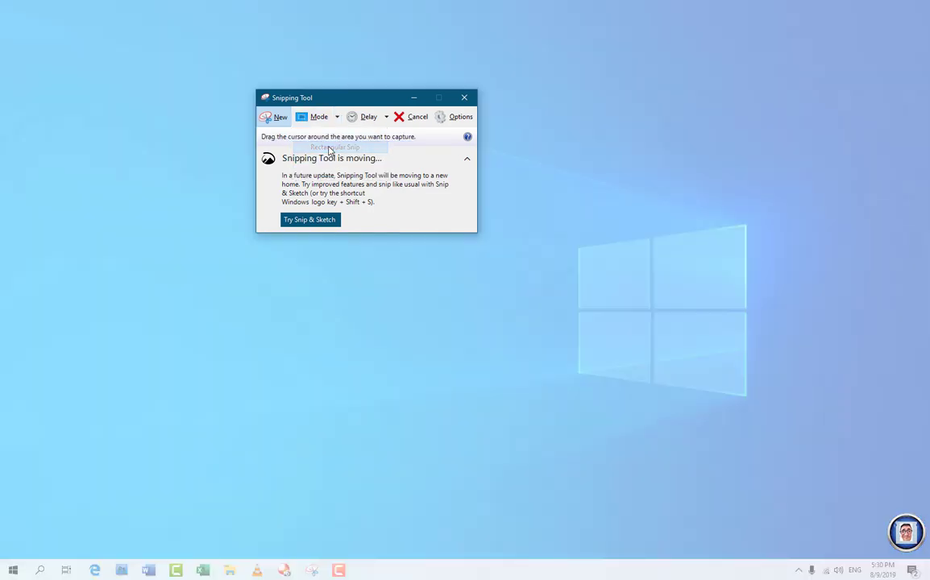
{"action": "left_click_drag", "start_coordinate": [549, 233], "coordinate": [766, 405]}
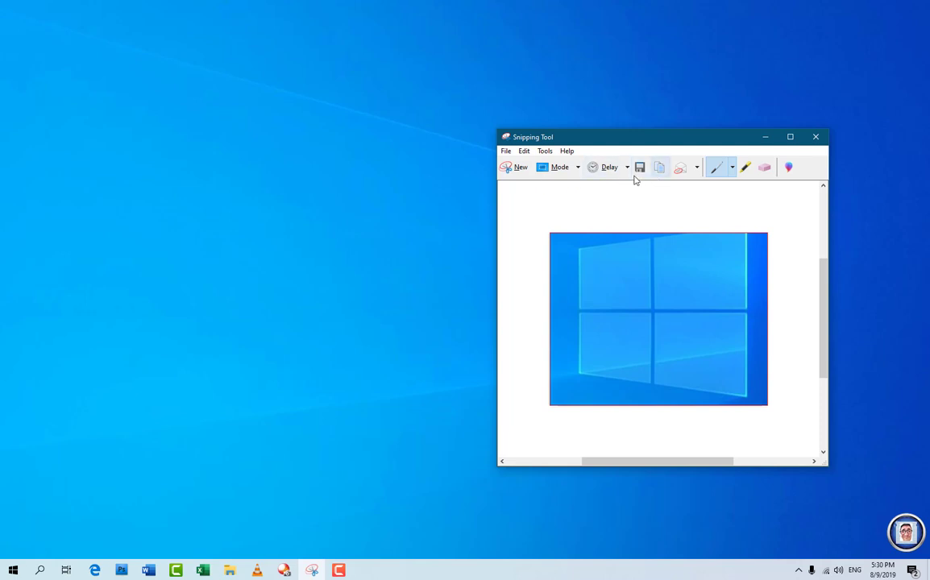
Handwrite "HELLO!" with the blue pen above the captured Windows logo.
{"action": "left_click", "coordinate": [731, 168]}
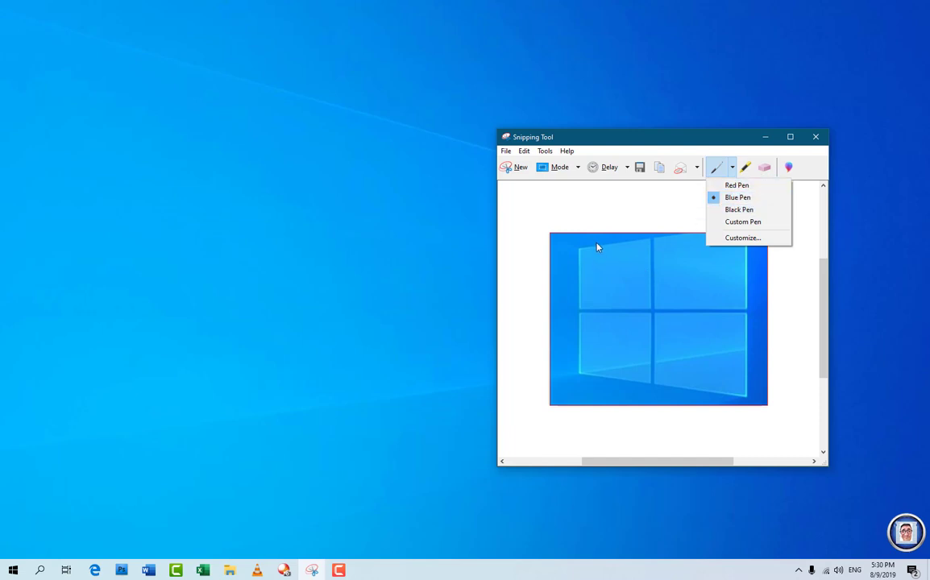
{"action": "left_click", "coordinate": [578, 218]}
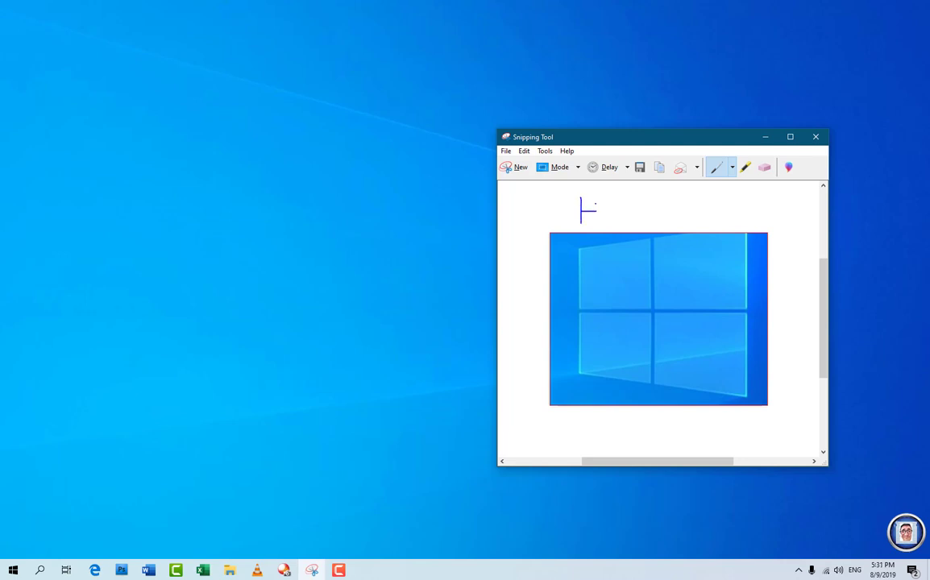
{"action": "mouse_move", "coordinate": [610, 203]}
{"action": "left_mouse_down"}
{"action": "mouse_move", "coordinate": [633, 225]}
{"action": "mouse_move", "coordinate": [637, 216]}
{"action": "mouse_move", "coordinate": [697, 234]}
{"action": "mouse_move", "coordinate": [721, 208]}
{"action": "left_mouse_up"}
{"action": "left_click", "coordinate": [637, 223]}
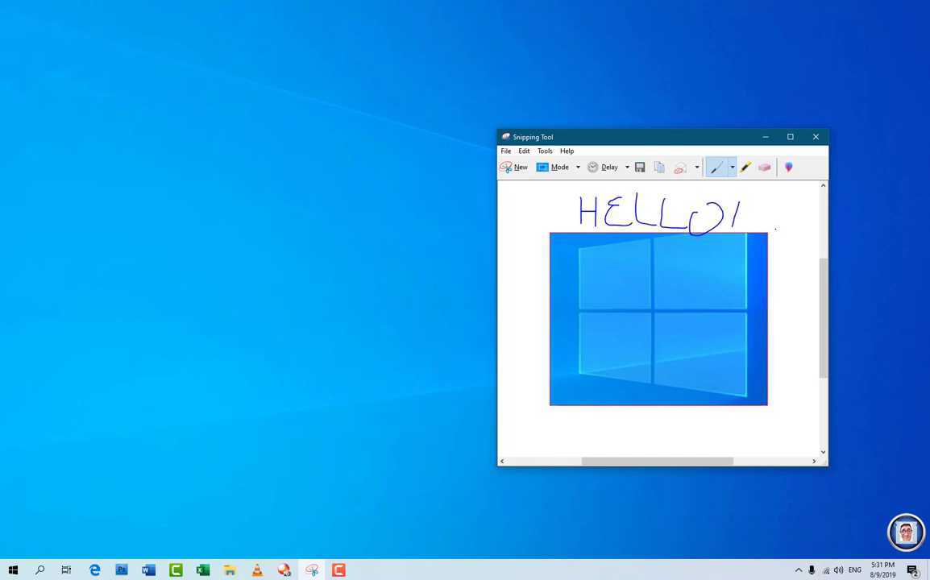
Erase all the handwritten letters above the captured logo with the Eraser.
{"action": "left_click", "coordinate": [764, 169]}
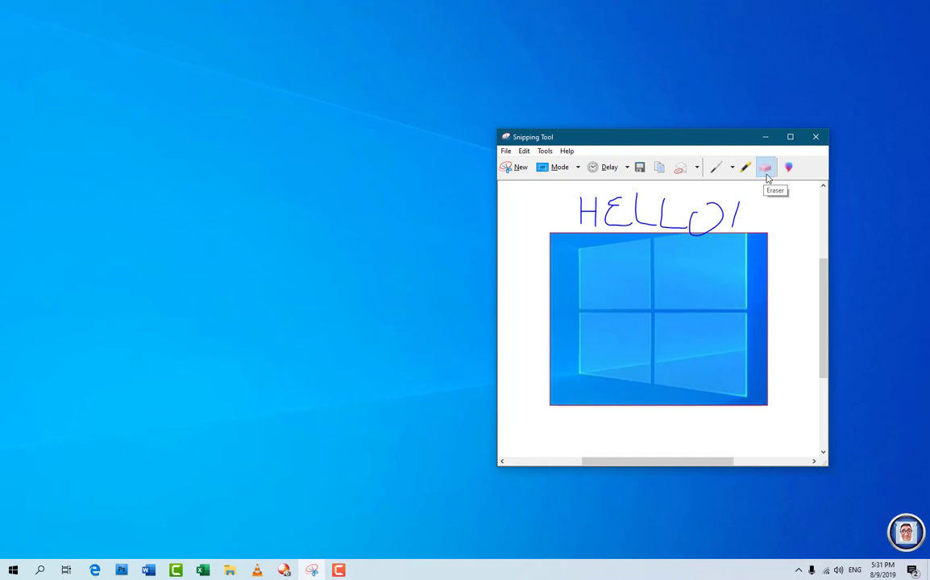
{"action": "left_click", "coordinate": [736, 208]}
{"action": "left_click", "coordinate": [718, 210]}
{"action": "left_click", "coordinate": [664, 216]}
{"action": "left_click", "coordinate": [638, 214]}
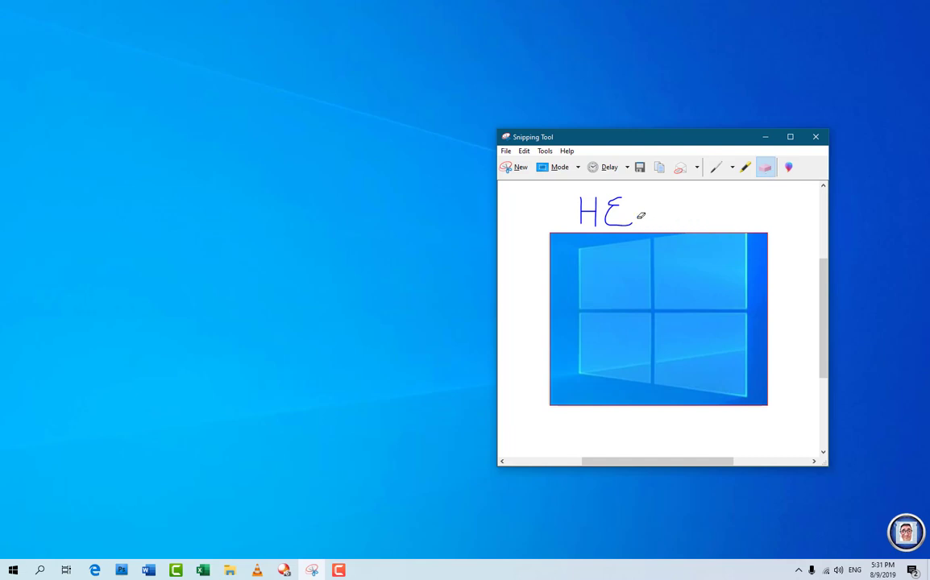
{"action": "left_click", "coordinate": [610, 220]}
{"action": "left_click", "coordinate": [596, 212]}
{"action": "left_click", "coordinate": [581, 210]}
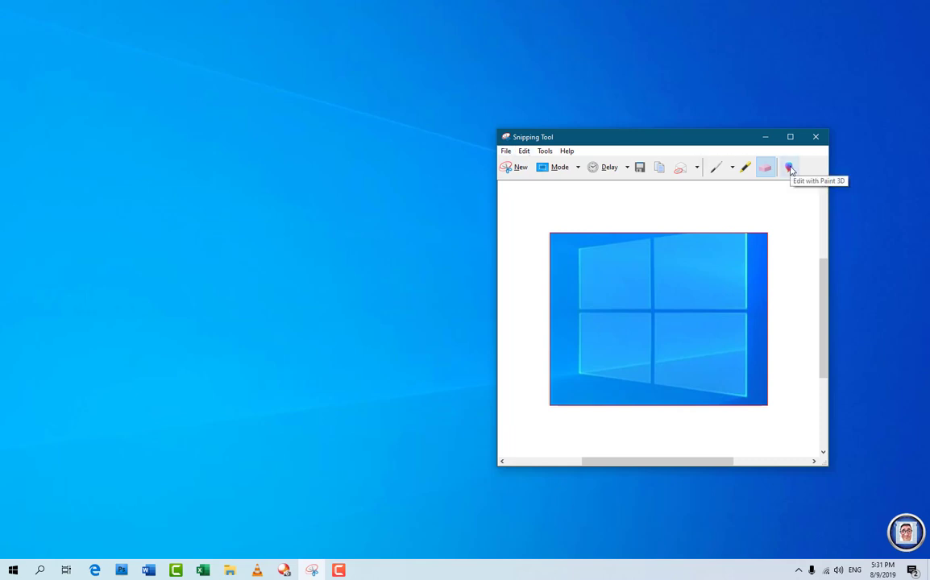
Review the file types offered for saving the snip, cancel the save and close the Snipping Tool without saving.
{"action": "left_click", "coordinate": [506, 150]}
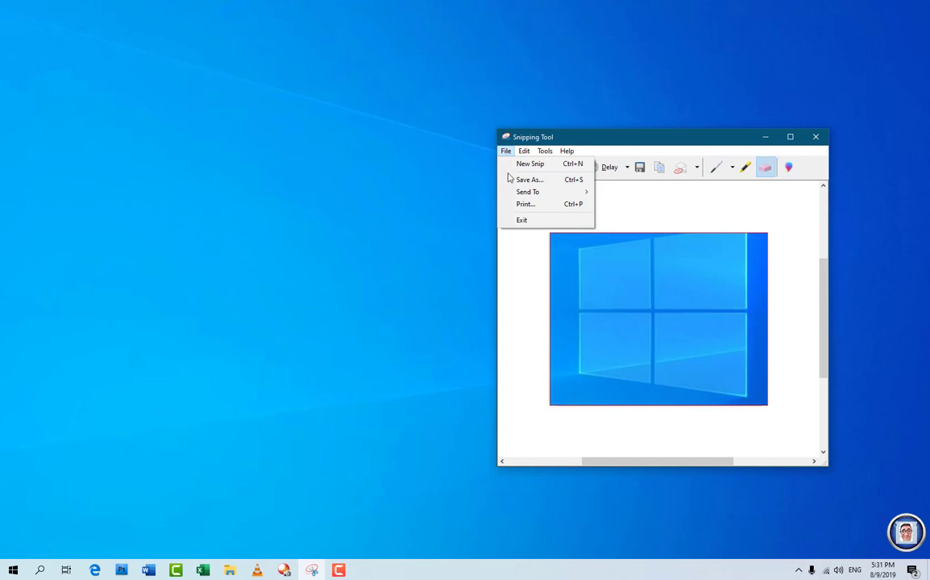
{"action": "left_click", "coordinate": [515, 181]}
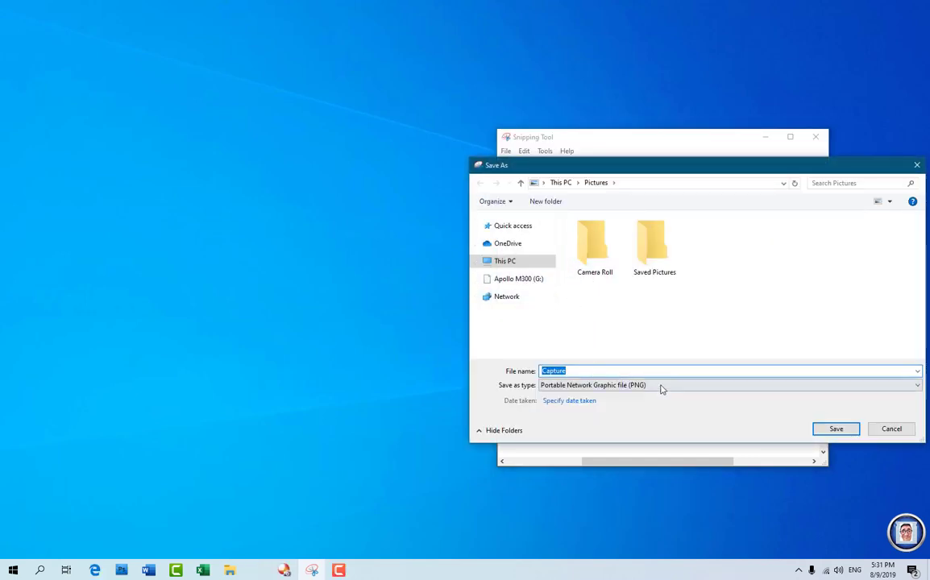
{"action": "left_click_drag", "start_coordinate": [692, 168], "coordinate": [517, 169]}
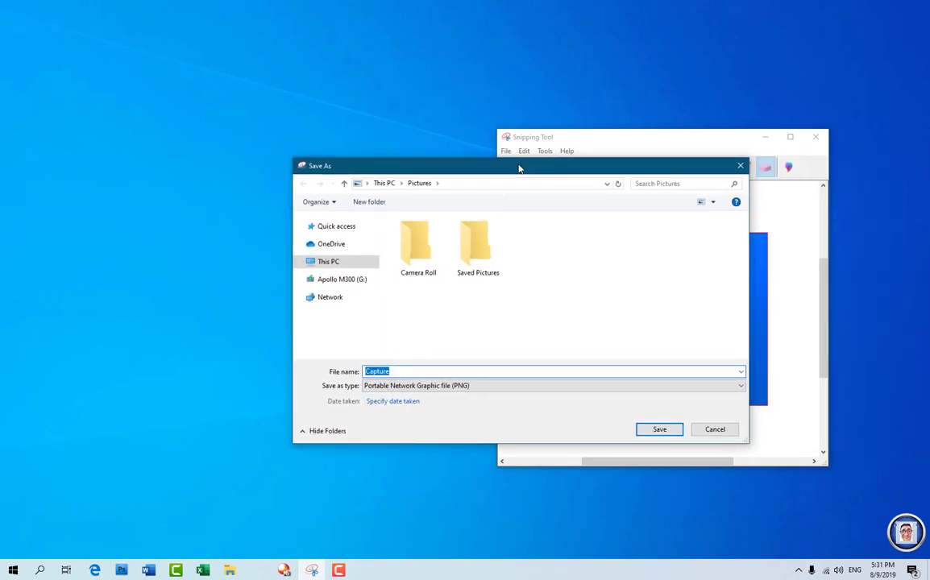
{"action": "left_click", "coordinate": [741, 387]}
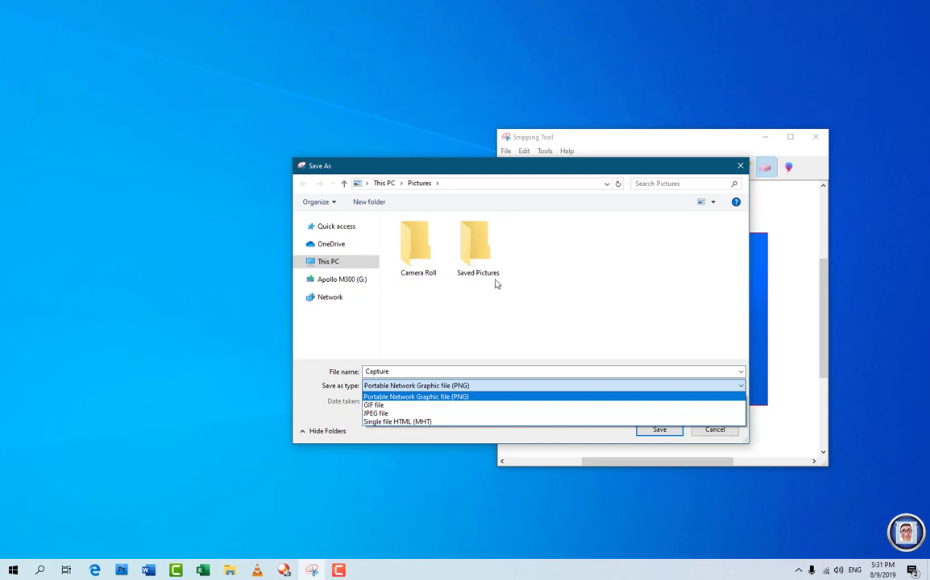
{"action": "left_click", "coordinate": [390, 373]}
{"action": "left_click", "coordinate": [715, 429]}
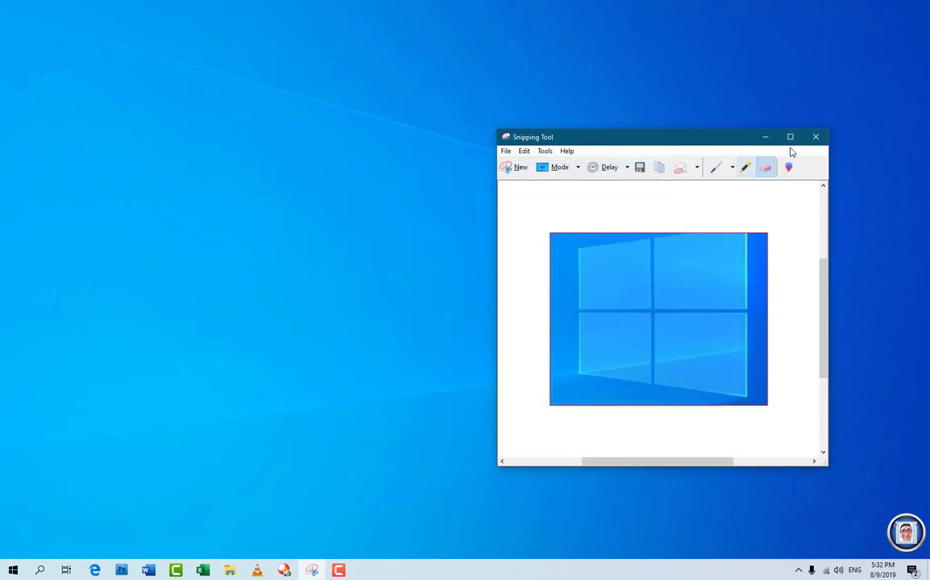
{"action": "left_click", "coordinate": [816, 138]}
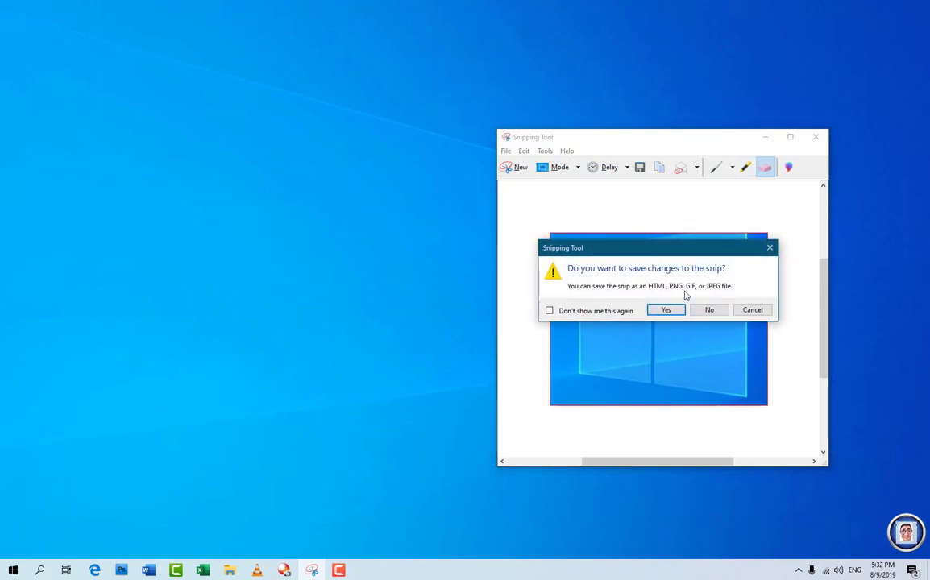
{"action": "left_click", "coordinate": [709, 310]}
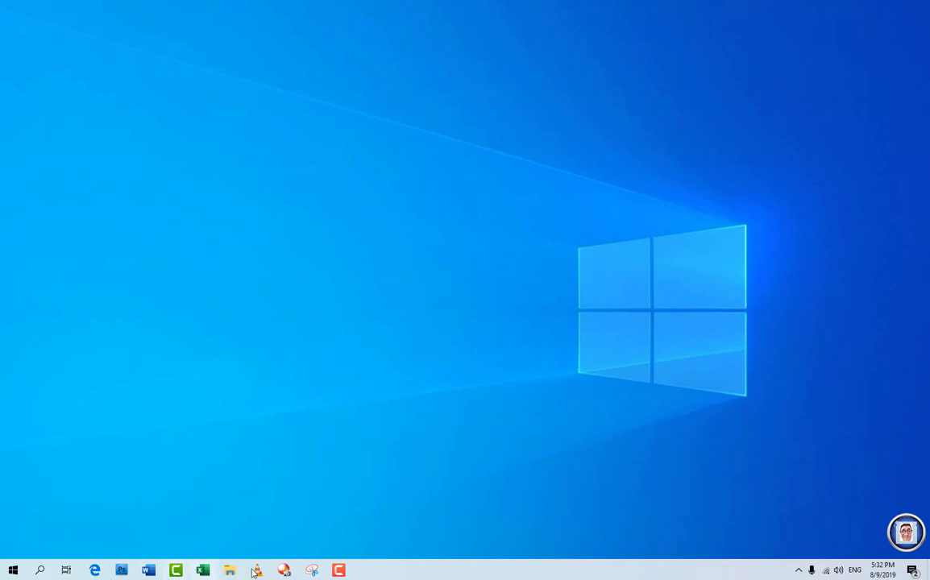
Reopen the Snipping Tool and capture a free-form snip around three panes of the Windows logo.
{"action": "left_click", "coordinate": [320, 571]}
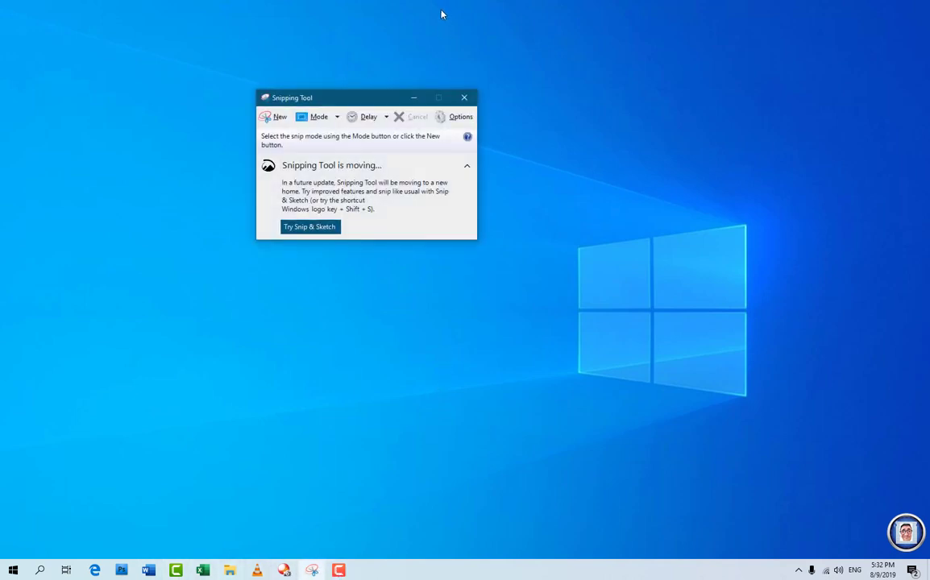
{"action": "left_click", "coordinate": [336, 119]}
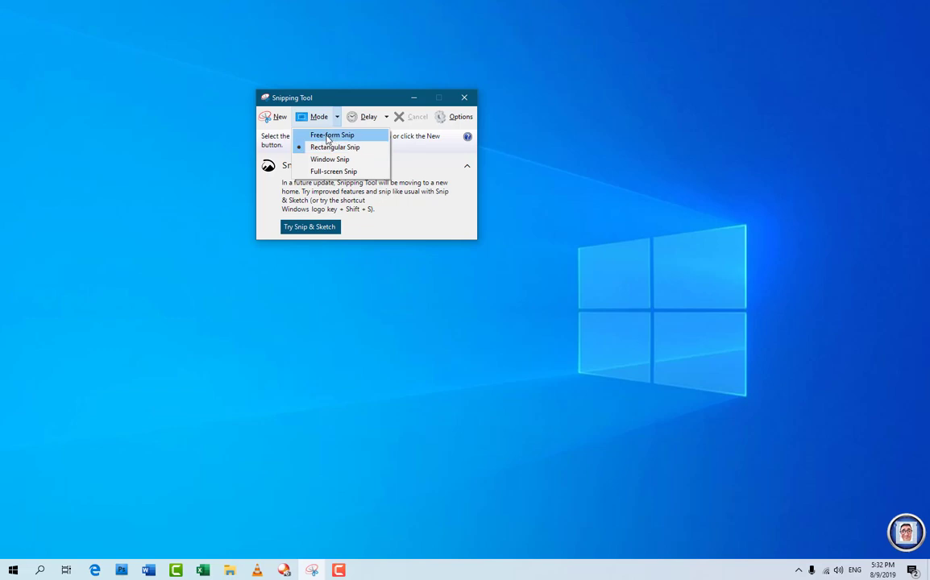
{"action": "left_click", "coordinate": [327, 136]}
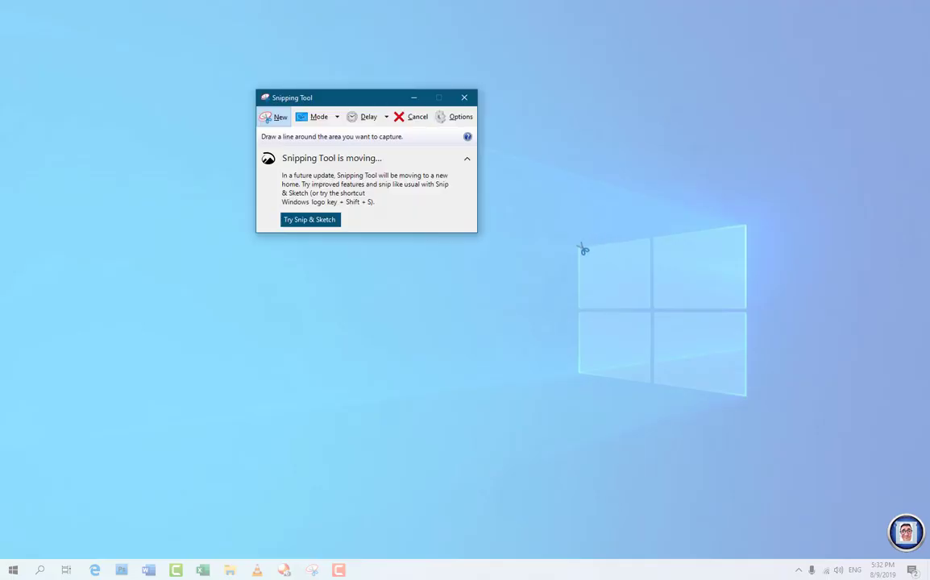
{"action": "mouse_move", "coordinate": [579, 248]}
{"action": "left_mouse_down"}
{"action": "mouse_move", "coordinate": [577, 380]}
{"action": "mouse_move", "coordinate": [654, 386]}
{"action": "mouse_move", "coordinate": [654, 317]}
{"action": "mouse_move", "coordinate": [710, 313]}
{"action": "mouse_move", "coordinate": [759, 295]}
{"action": "mouse_move", "coordinate": [756, 234]}
{"action": "mouse_move", "coordinate": [613, 224]}
{"action": "mouse_move", "coordinate": [578, 250]}
{"action": "left_mouse_up"}
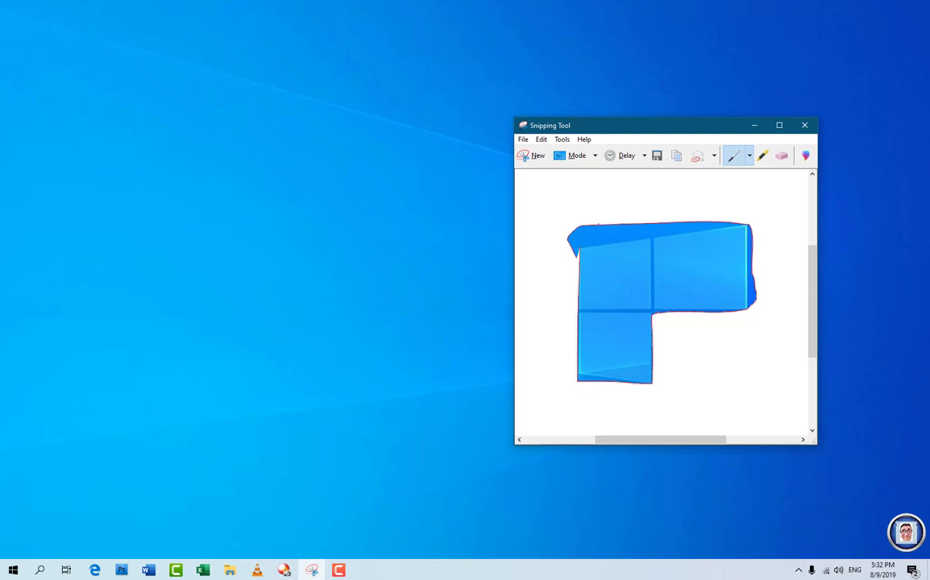
Select the Eraser for the free-form snip, then close the Snipping Tool without saving.
{"action": "left_click", "coordinate": [779, 156]}
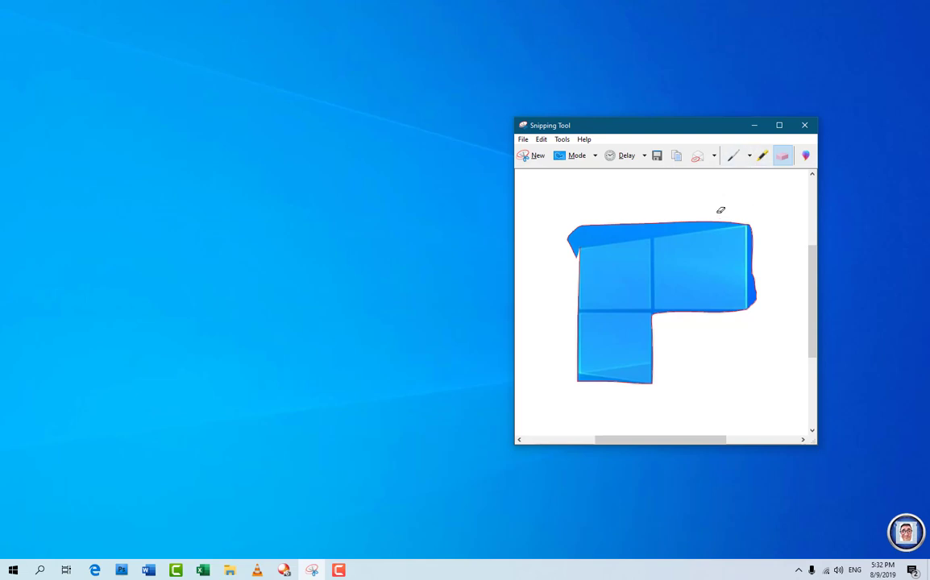
{"action": "left_click", "coordinate": [806, 128]}
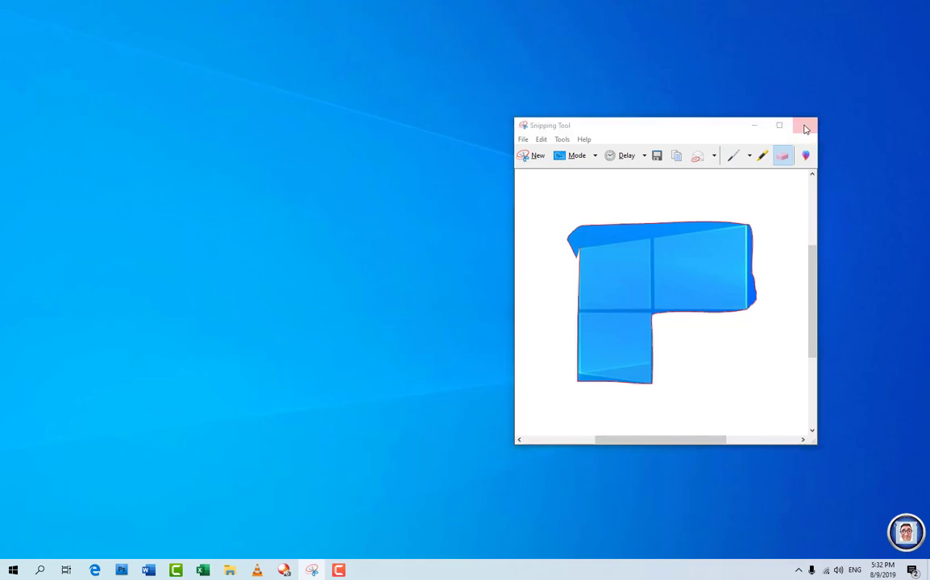
{"action": "left_click", "coordinate": [717, 296]}
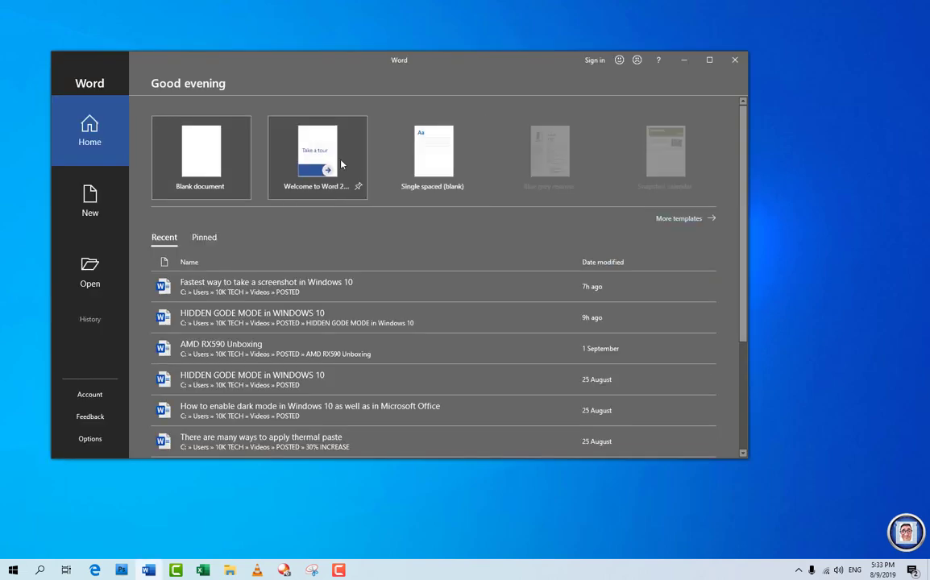
Open the recent Word document "Fastest way to take a screenshot in Windows 10" maximized and launch the Snipping Tool over it.
{"action": "left_click", "coordinate": [245, 289]}
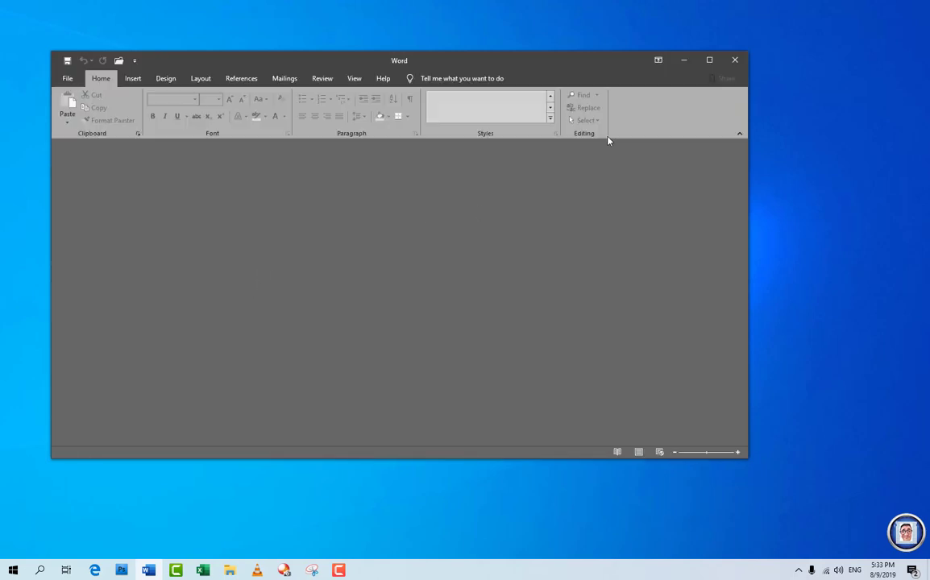
{"action": "left_click", "coordinate": [709, 61]}
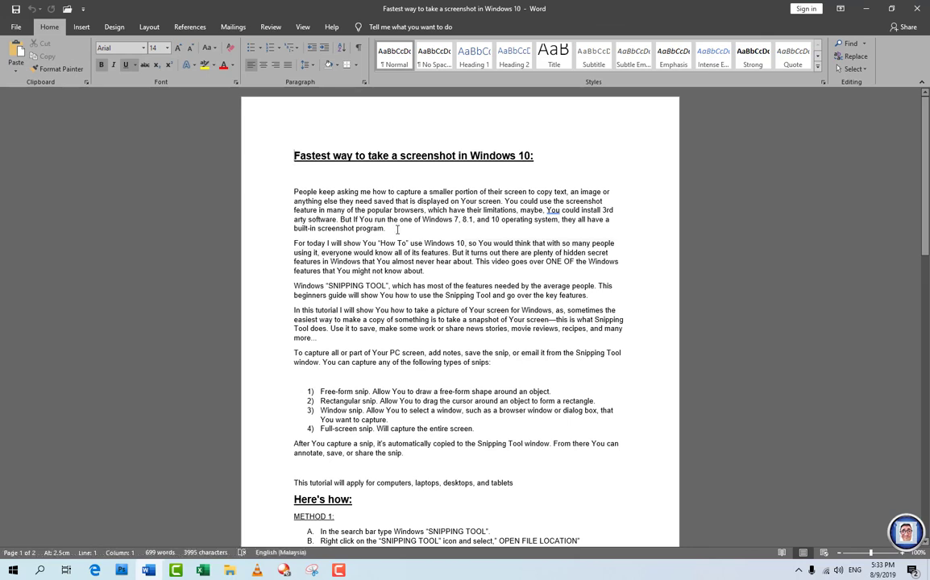
{"action": "left_click", "coordinate": [311, 570]}
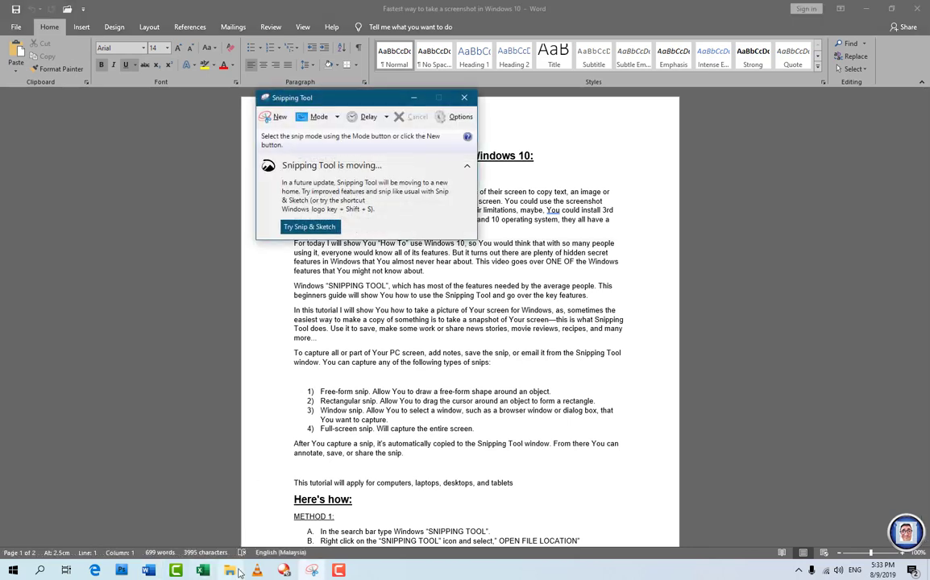
Bring the Snipping Tool back over the Word document and capture a free-form snip around the right-hand part of the first paragraph.
{"action": "key", "text": "Caps_Lock"}
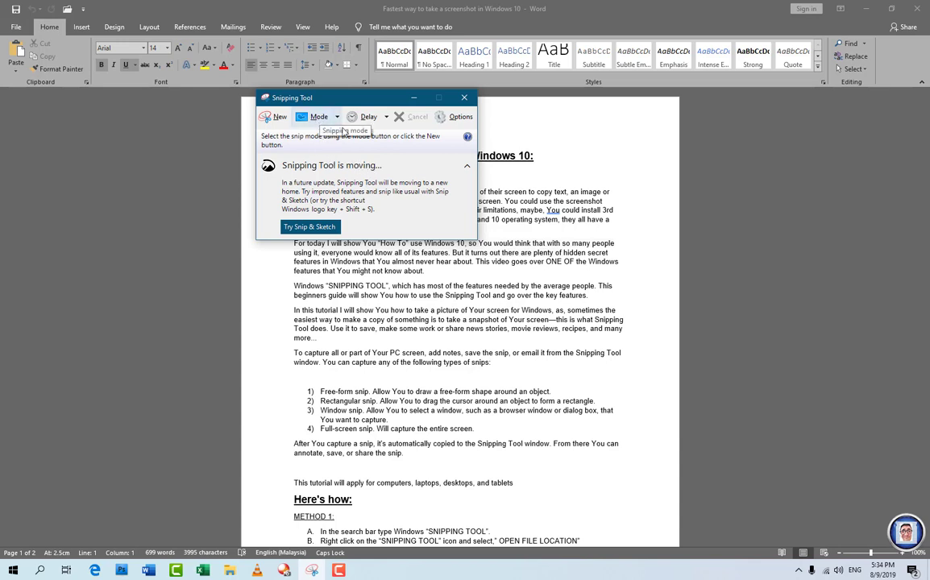
{"action": "left_click", "coordinate": [514, 192]}
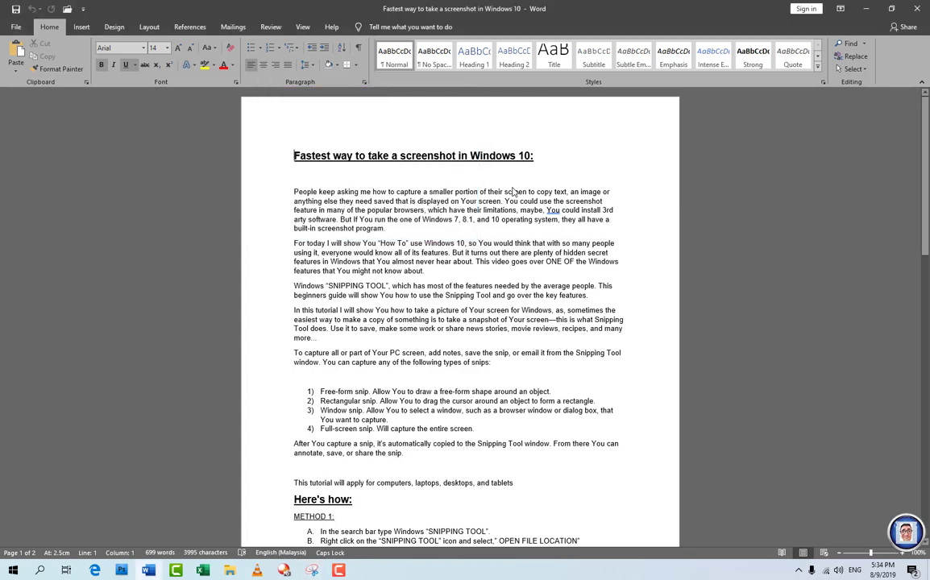
{"action": "left_click", "coordinate": [312, 570]}
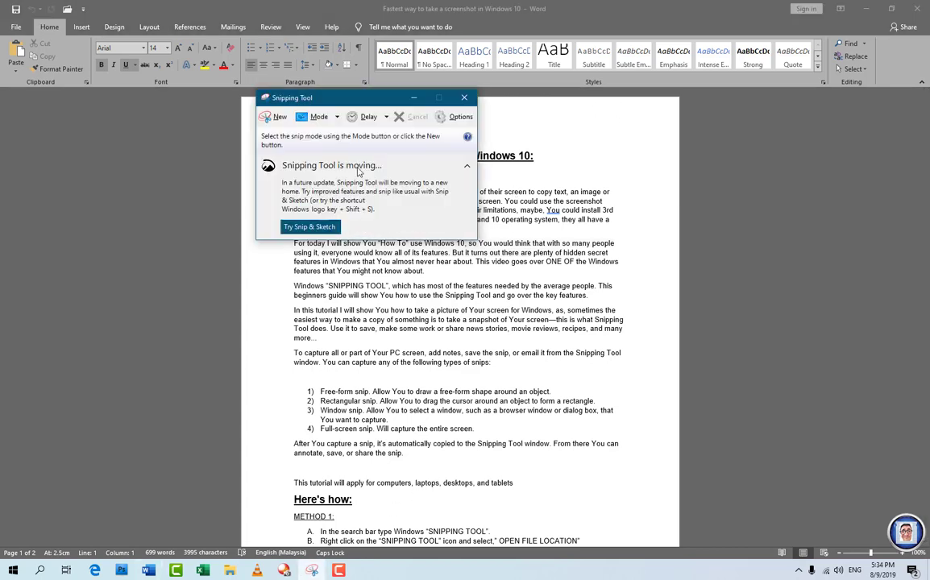
{"action": "left_click", "coordinate": [277, 118]}
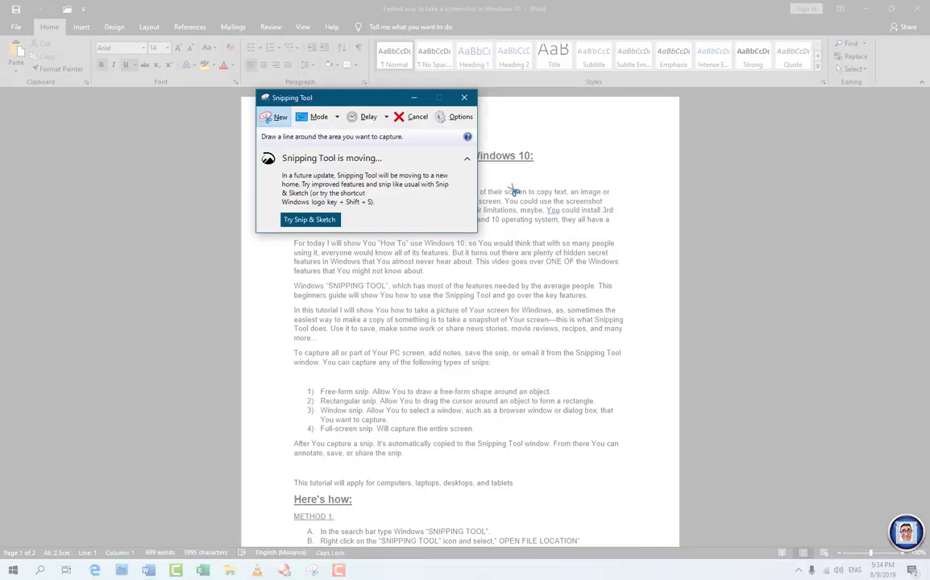
{"action": "mouse_move", "coordinate": [512, 186]}
{"action": "left_mouse_down"}
{"action": "mouse_move", "coordinate": [515, 232]}
{"action": "mouse_move", "coordinate": [621, 236]}
{"action": "mouse_move", "coordinate": [635, 186]}
{"action": "mouse_move", "coordinate": [513, 185]}
{"action": "left_mouse_up"}
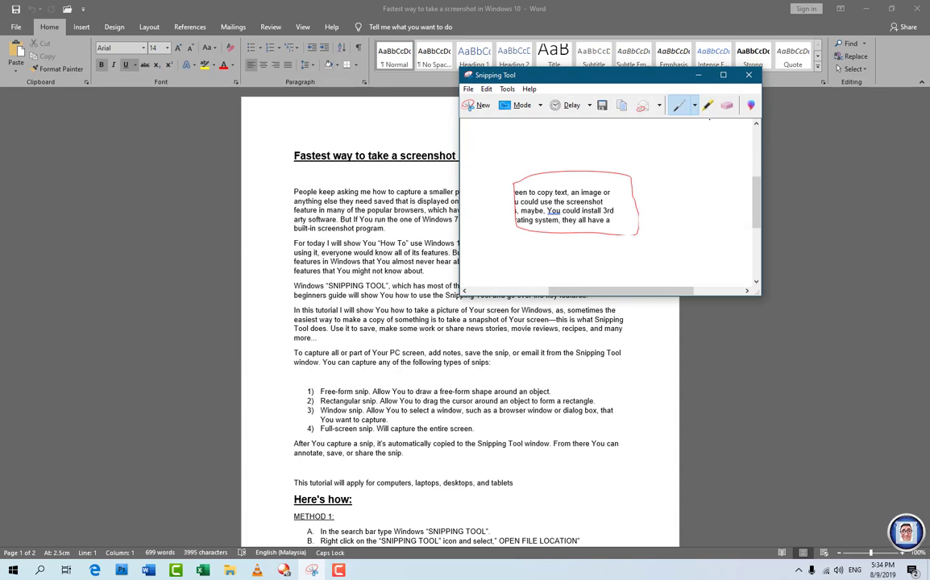
Highlight the words "text, an image or" in the free-form snip with the Highlighter, then erase the highlight.
{"action": "left_click", "coordinate": [708, 107]}
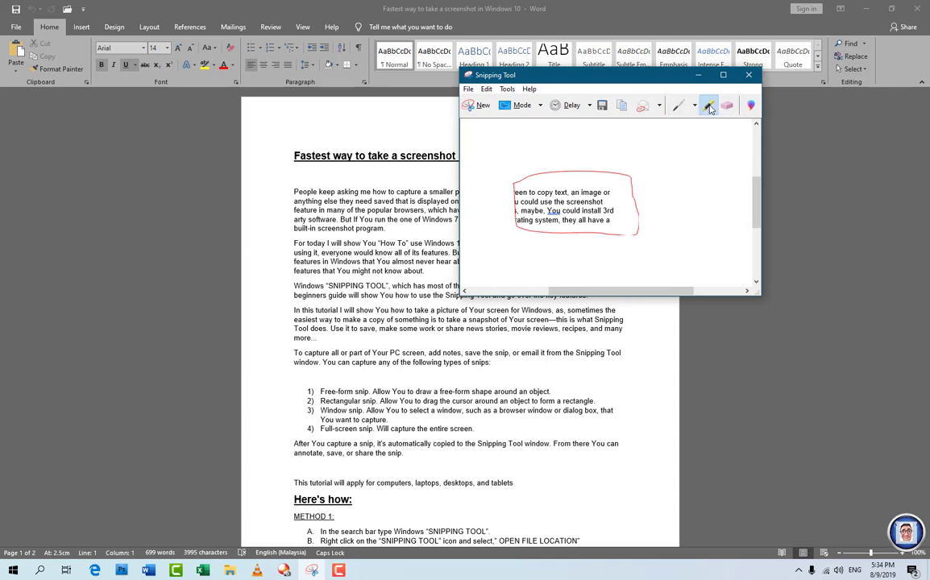
{"action": "left_click_drag", "start_coordinate": [555, 188], "coordinate": [610, 192]}
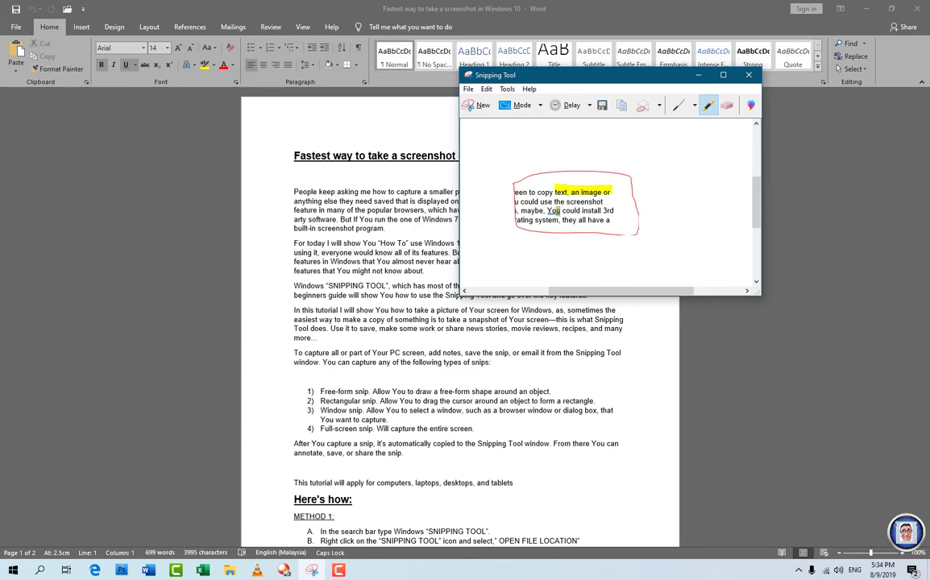
{"action": "left_click", "coordinate": [727, 105]}
{"action": "left_click", "coordinate": [616, 189]}
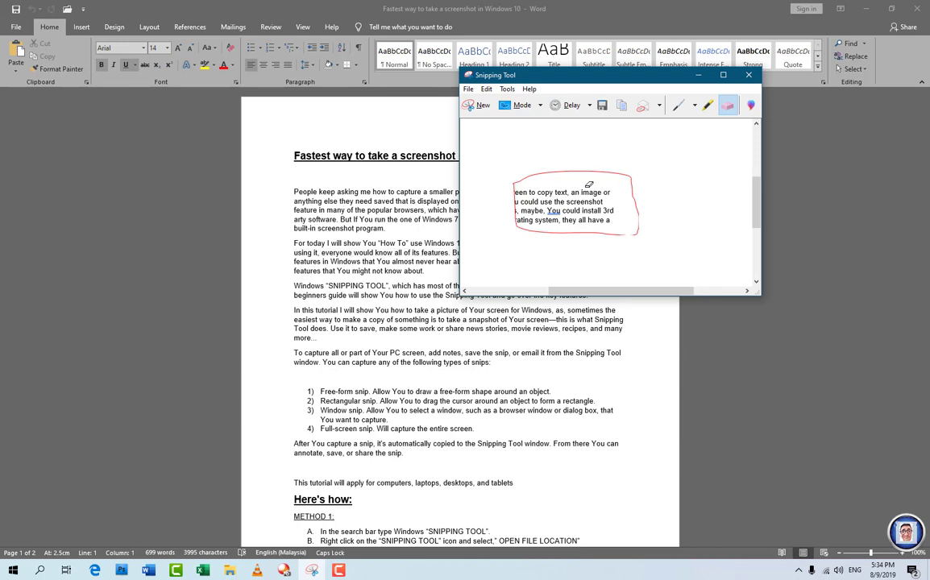
Highlight the snip's first text line again in several strokes, then remove those strokes with the Eraser.
{"action": "left_click", "coordinate": [708, 104]}
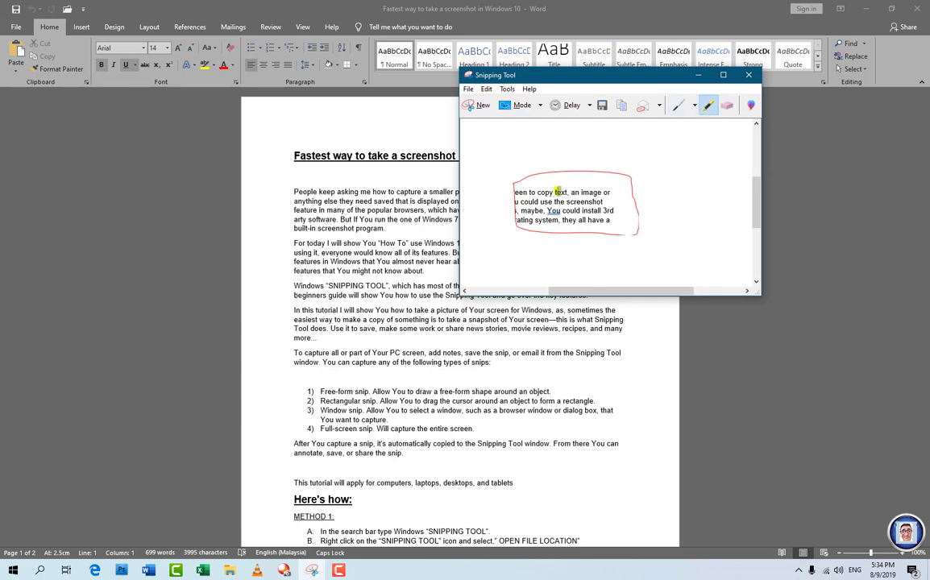
{"action": "left_click_drag", "start_coordinate": [556, 191], "coordinate": [633, 191]}
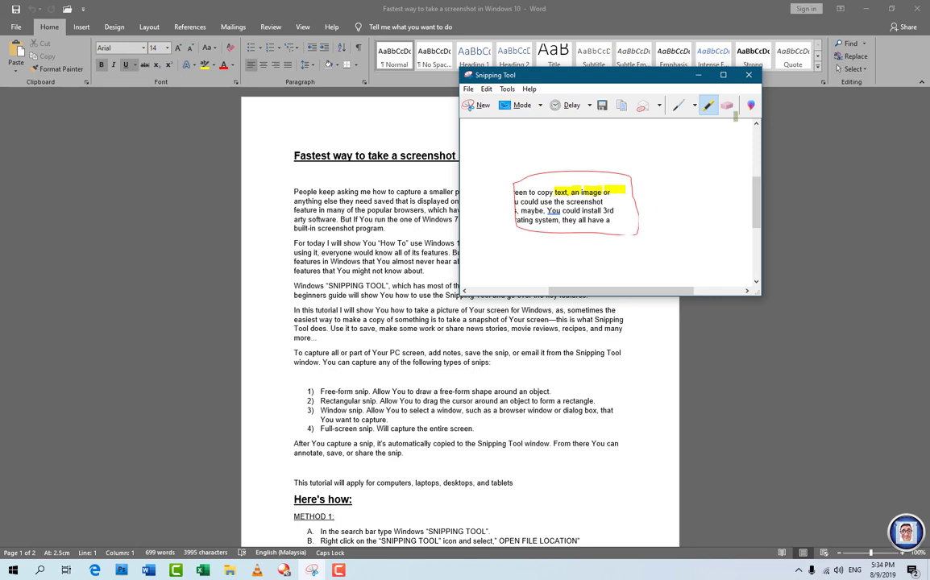
{"action": "left_click", "coordinate": [727, 104]}
{"action": "left_click", "coordinate": [622, 190]}
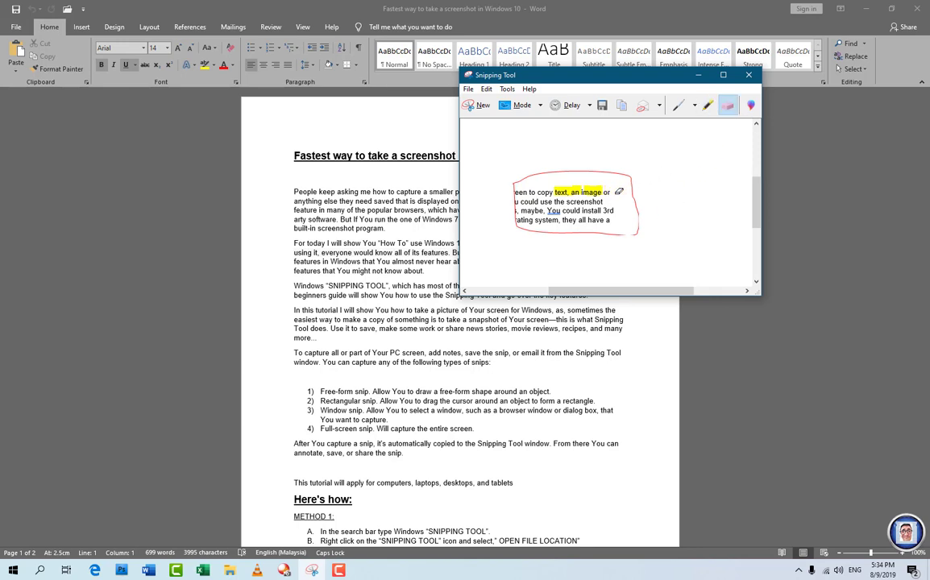
{"action": "left_click", "coordinate": [592, 191]}
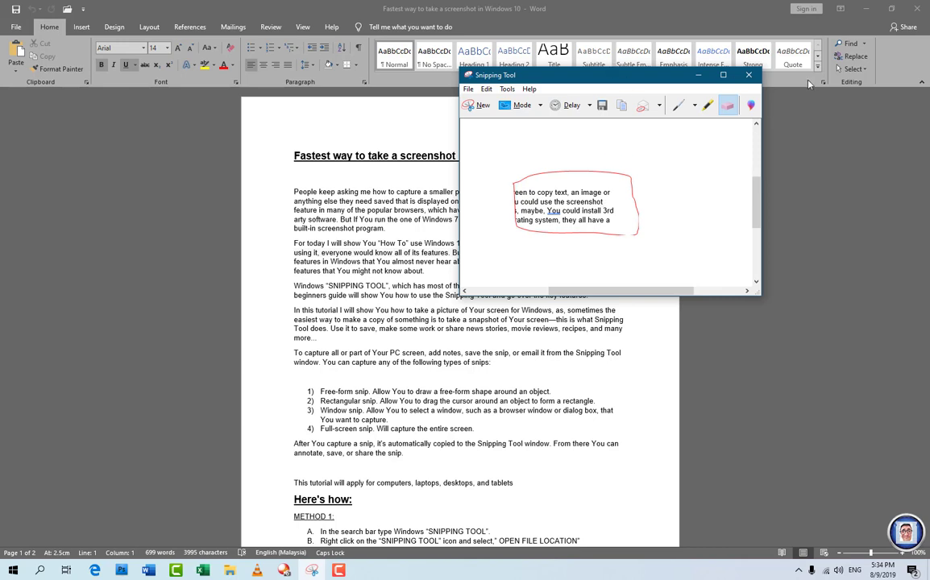
Review the available snip modes, then close the Snipping Tool without saving the free-form snip.
{"action": "left_click", "coordinate": [540, 106]}
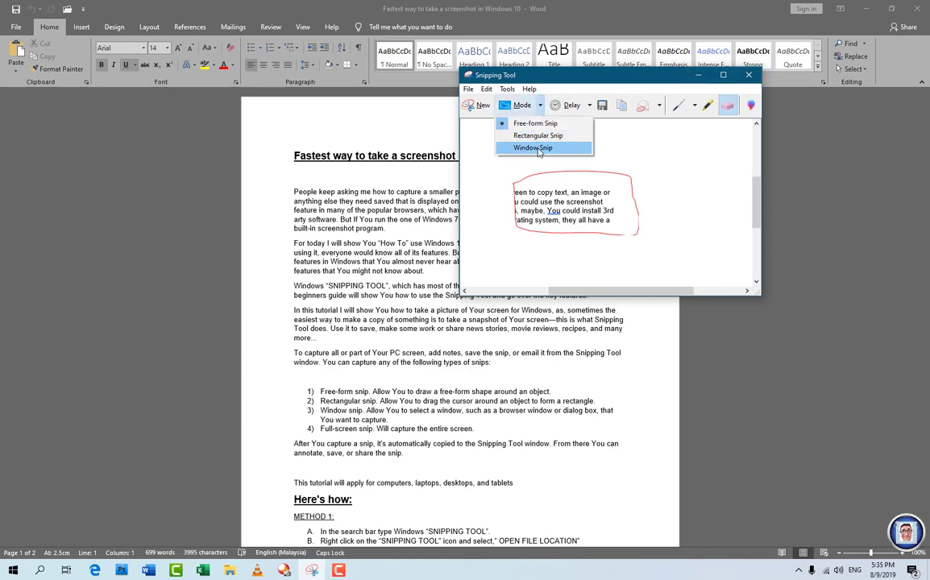
{"action": "left_click", "coordinate": [749, 75]}
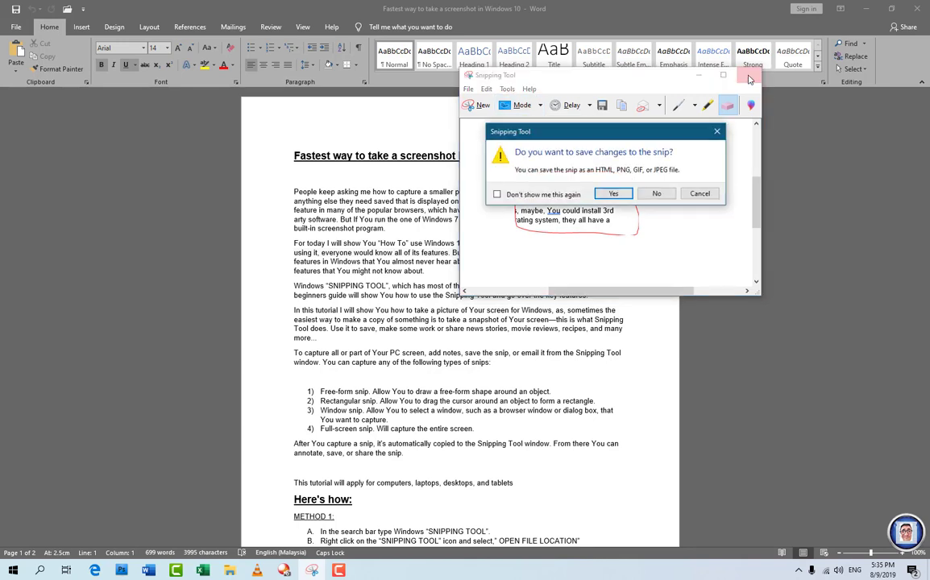
{"action": "left_click", "coordinate": [657, 195]}
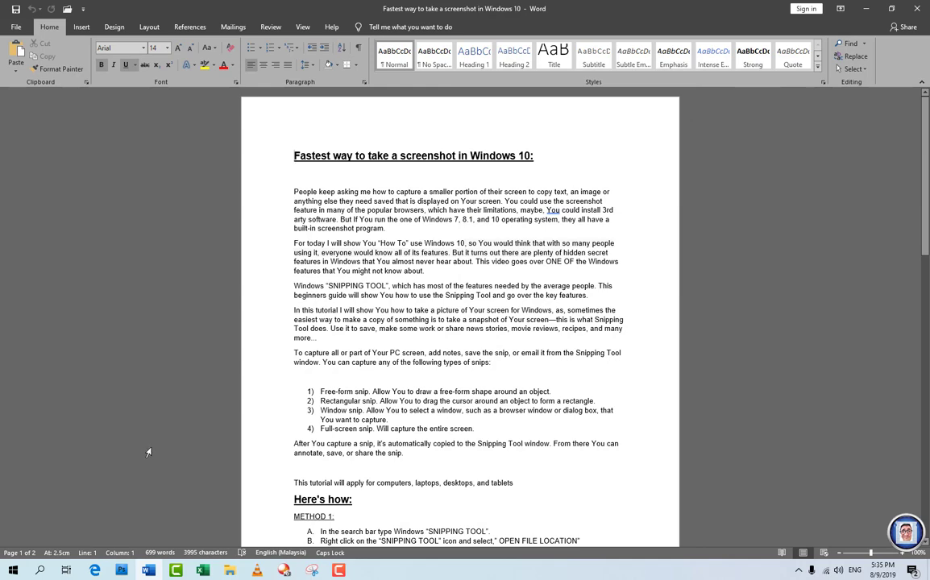
Open the OneDrive folder in File Explorer, dismissing the OneDrive setup, and dock its window to the left half of the screen.
{"action": "left_click", "coordinate": [229, 571]}
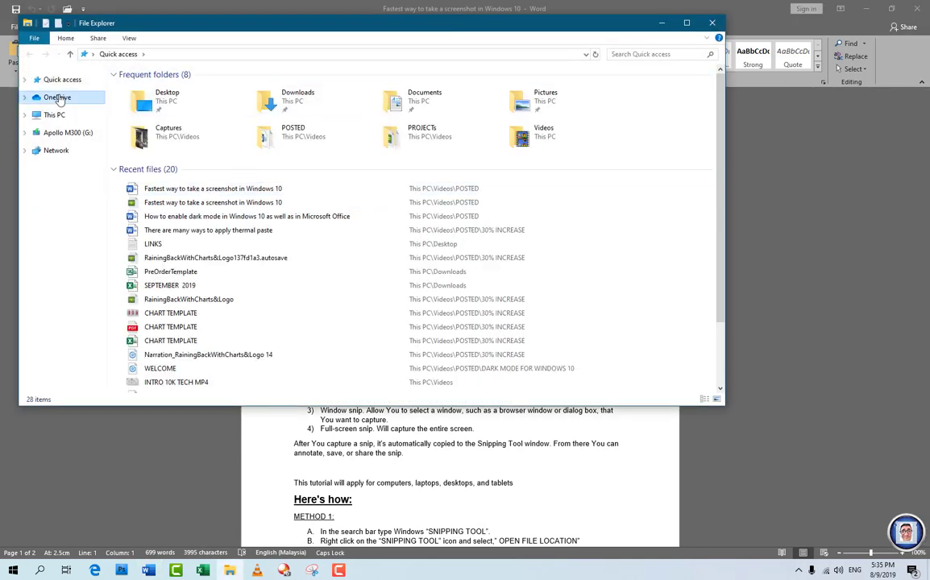
{"action": "left_click", "coordinate": [58, 98]}
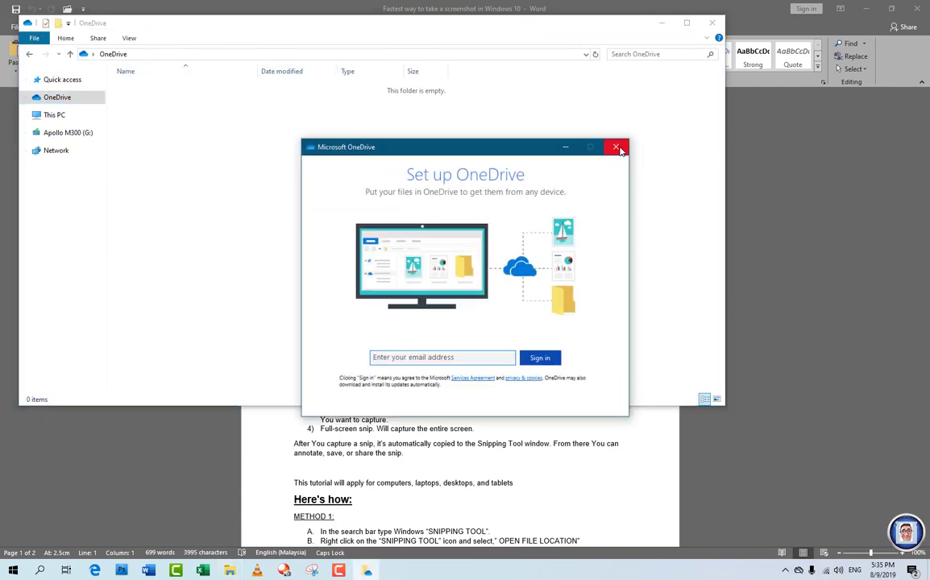
{"action": "left_click", "coordinate": [619, 149]}
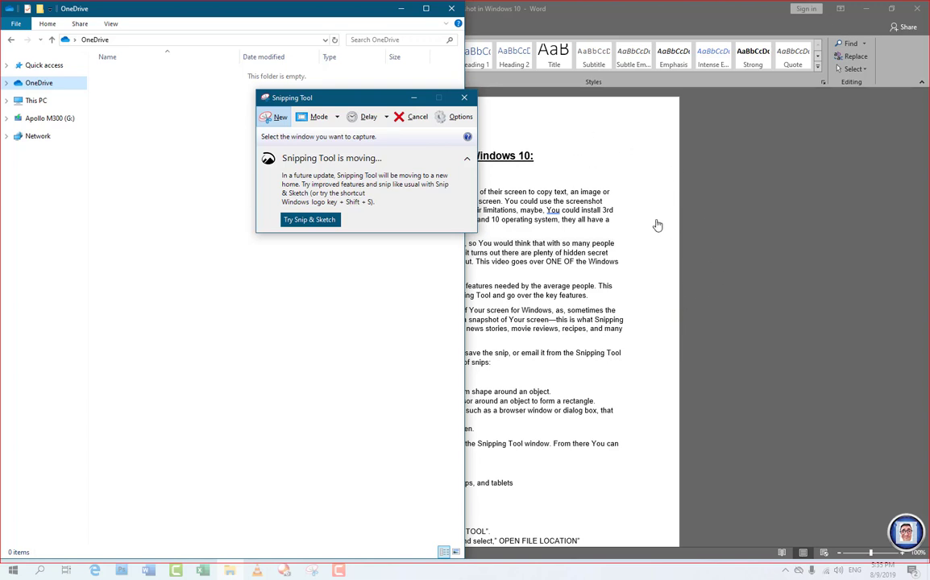
Cancel the pending window snip and snap the restored Word window to the upper-right quarter of the screen.
{"action": "left_click", "coordinate": [417, 118]}
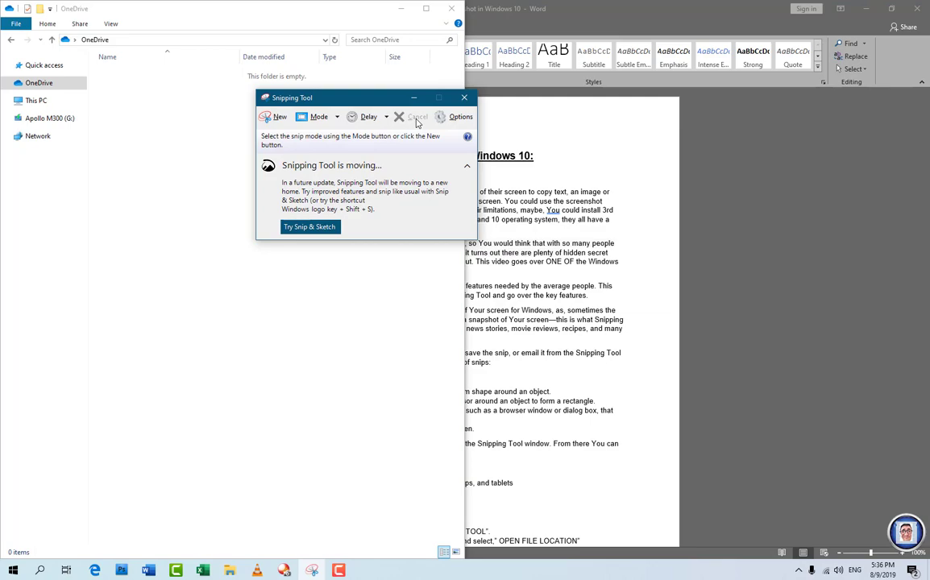
{"action": "left_click", "coordinate": [893, 11]}
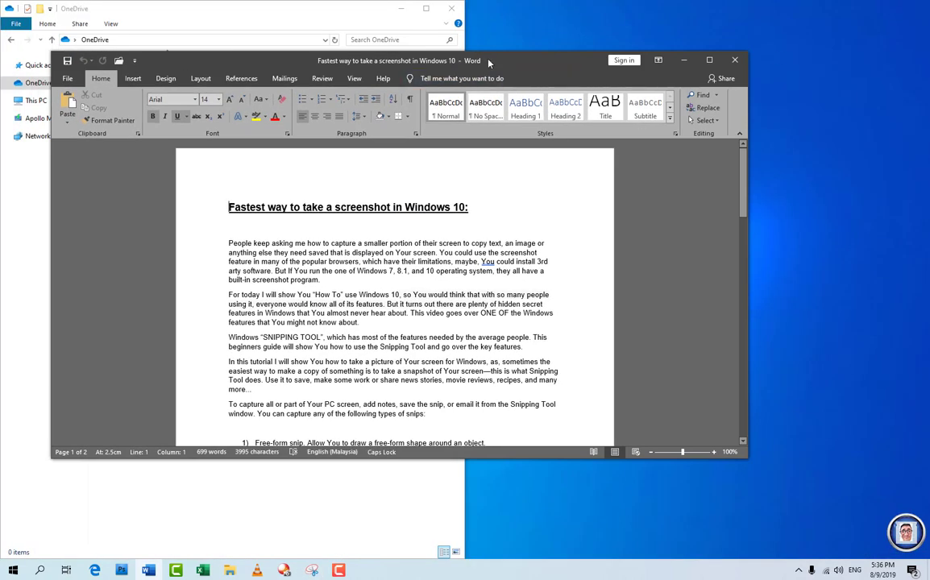
{"action": "left_click_drag", "start_coordinate": [439, 53], "coordinate": [807, 15]}
{"action": "left_click_drag", "start_coordinate": [927, 20], "coordinate": [929, 1]}
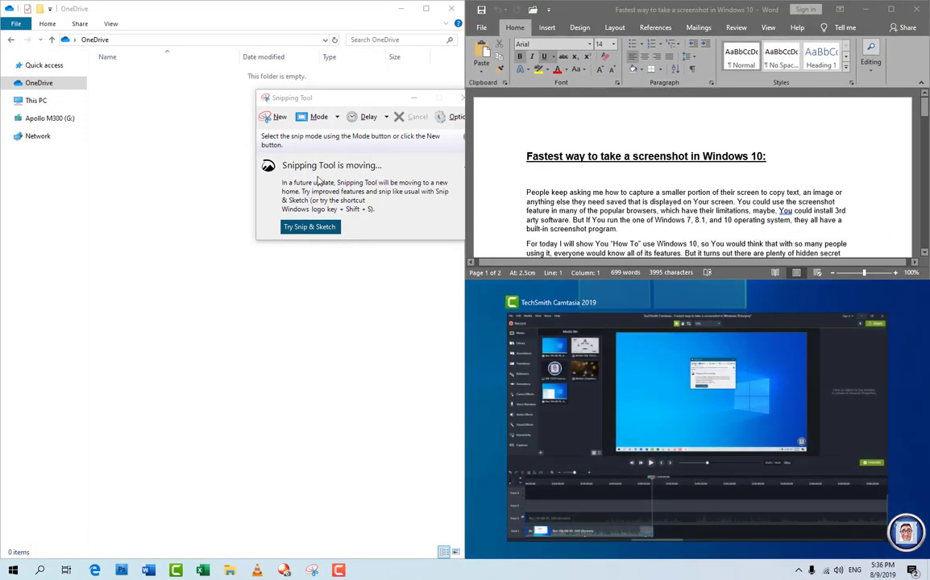
Capture a Window Snip of the Word document window.
{"action": "left_click", "coordinate": [272, 121]}
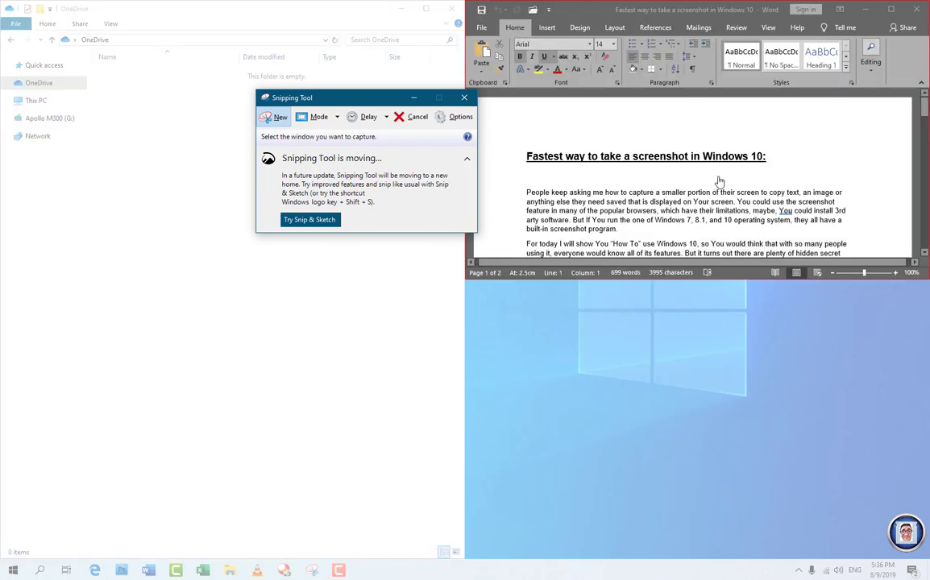
{"action": "left_click", "coordinate": [337, 117]}
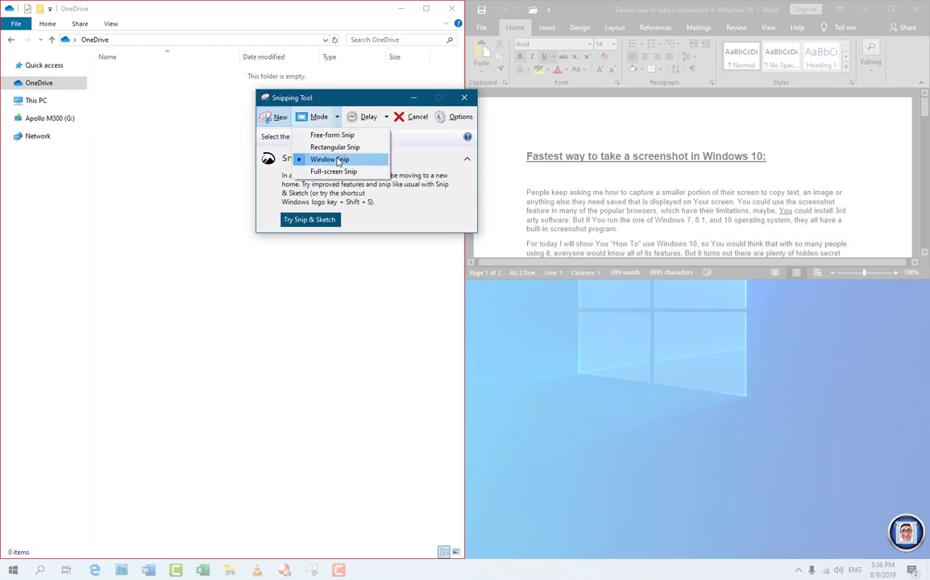
{"action": "left_click", "coordinate": [588, 159]}
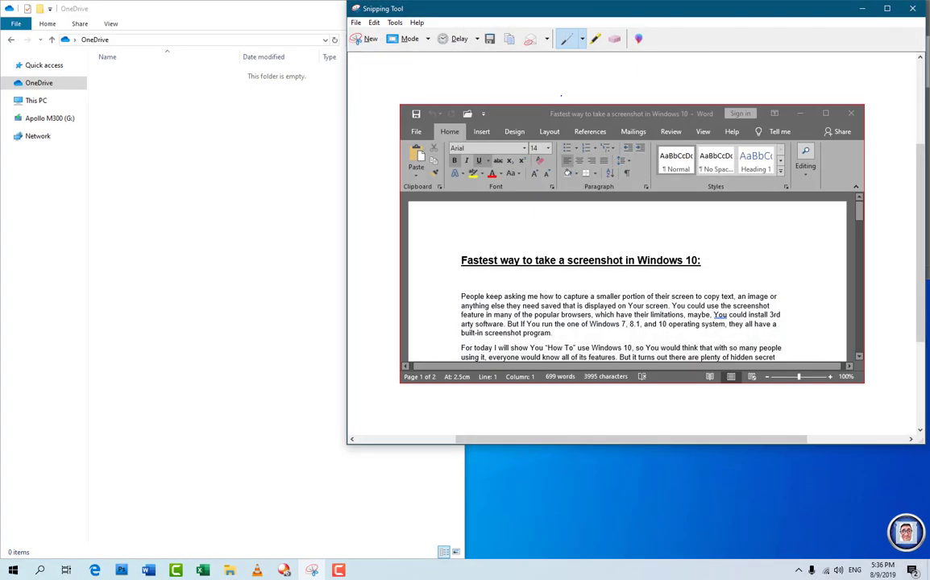
Highlight "People", "anything else", "on Your screen. You" and "arty software. But If You run the one" in the window snip.
{"action": "left_click", "coordinate": [595, 39]}
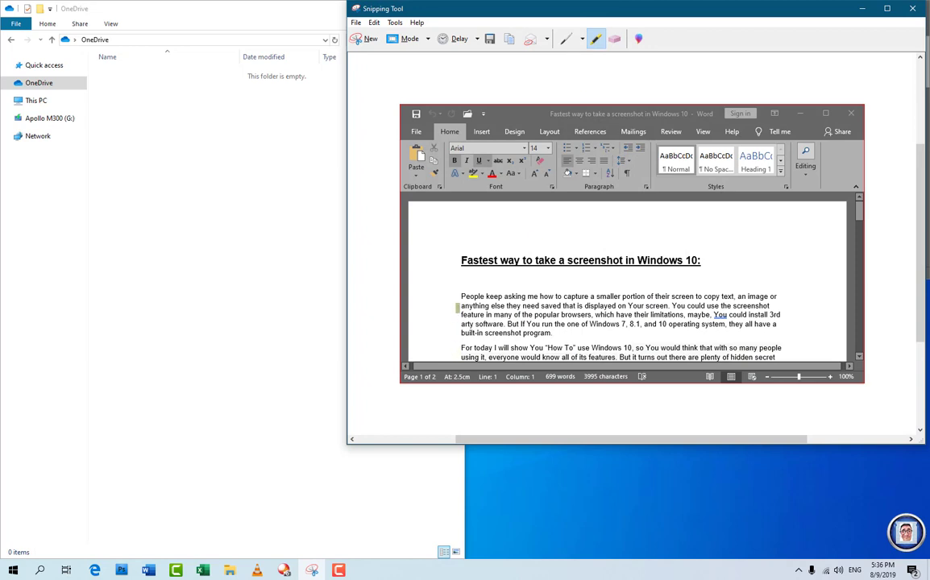
{"action": "left_click_drag", "start_coordinate": [458, 293], "coordinate": [497, 307]}
{"action": "left_click_drag", "start_coordinate": [617, 315], "coordinate": [648, 315]}
{"action": "left_click_drag", "start_coordinate": [618, 306], "coordinate": [689, 306]}
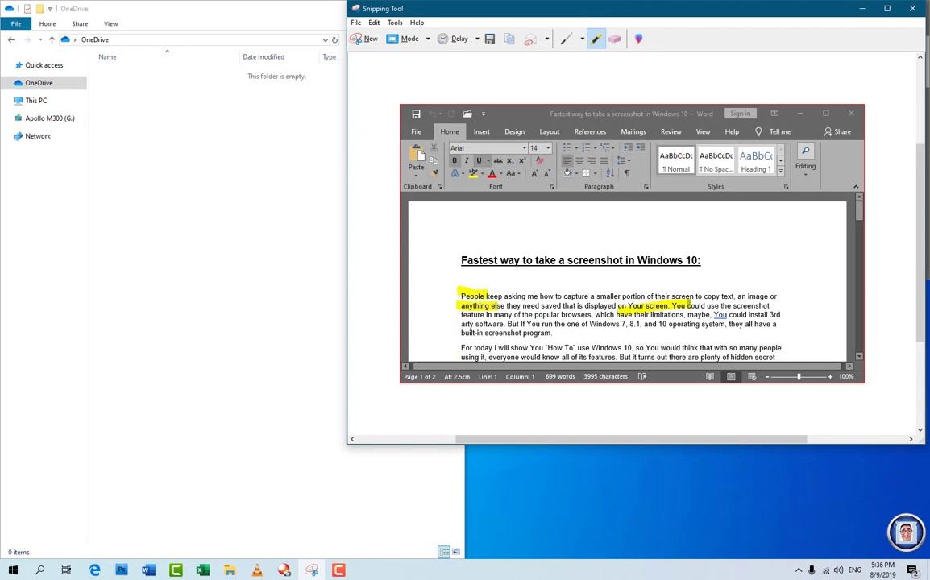
{"action": "left_click_drag", "start_coordinate": [461, 324], "coordinate": [578, 325]}
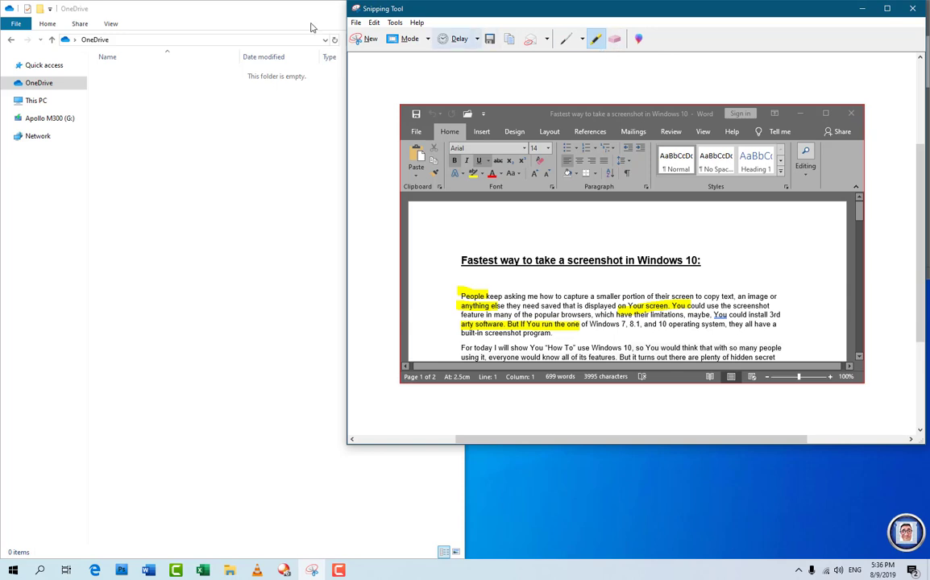
Open the highlighted snip in Paint 3D to view it there, then close Paint 3D without saving.
{"action": "left_click", "coordinate": [641, 39]}
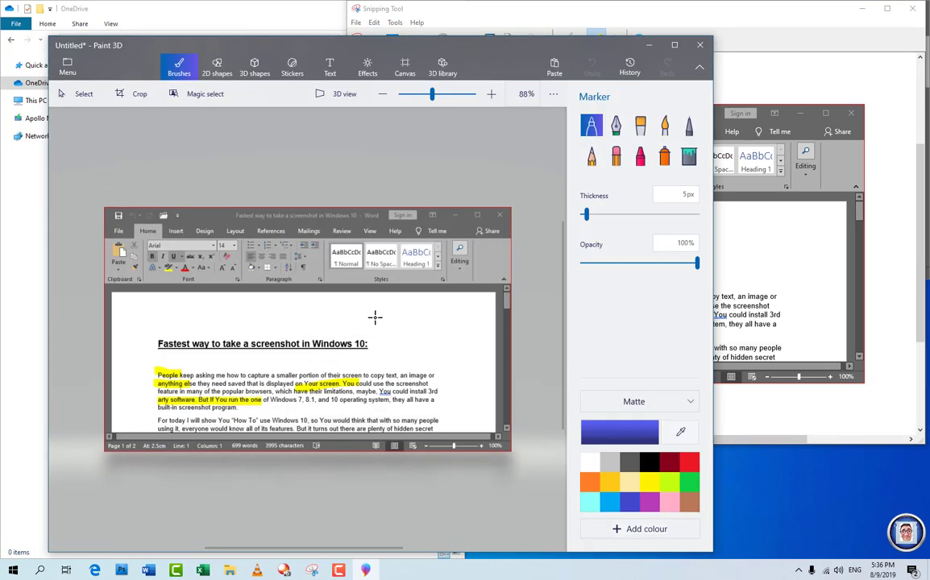
{"action": "left_click", "coordinate": [700, 44]}
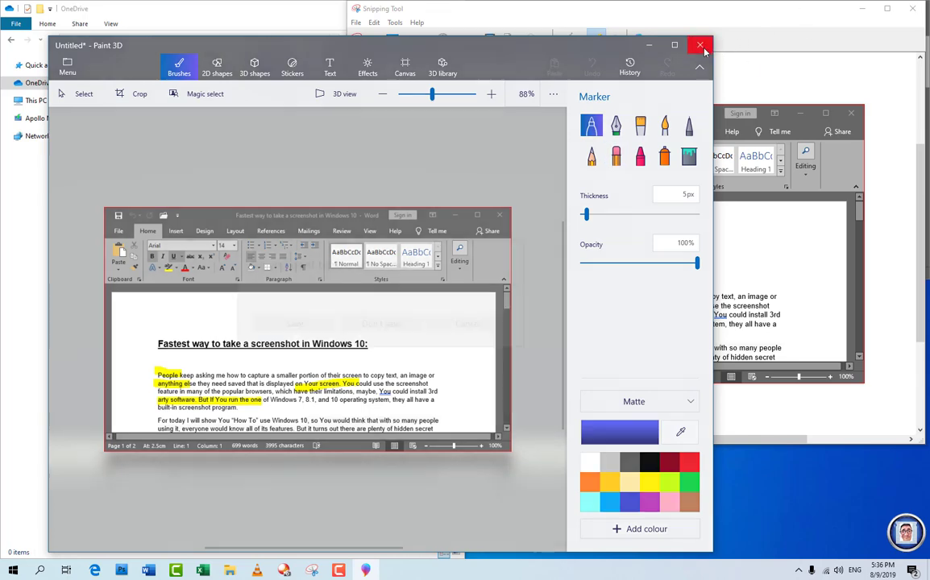
{"action": "left_click", "coordinate": [383, 323]}
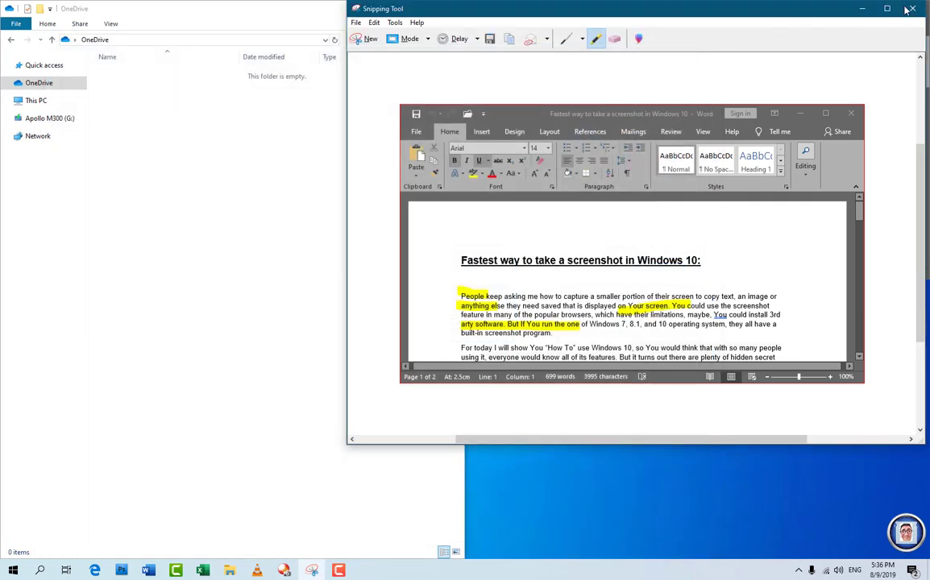
Close the Snipping Tool without saving the window snip, and close the Word and File Explorer windows.
{"action": "left_click", "coordinate": [916, 14]}
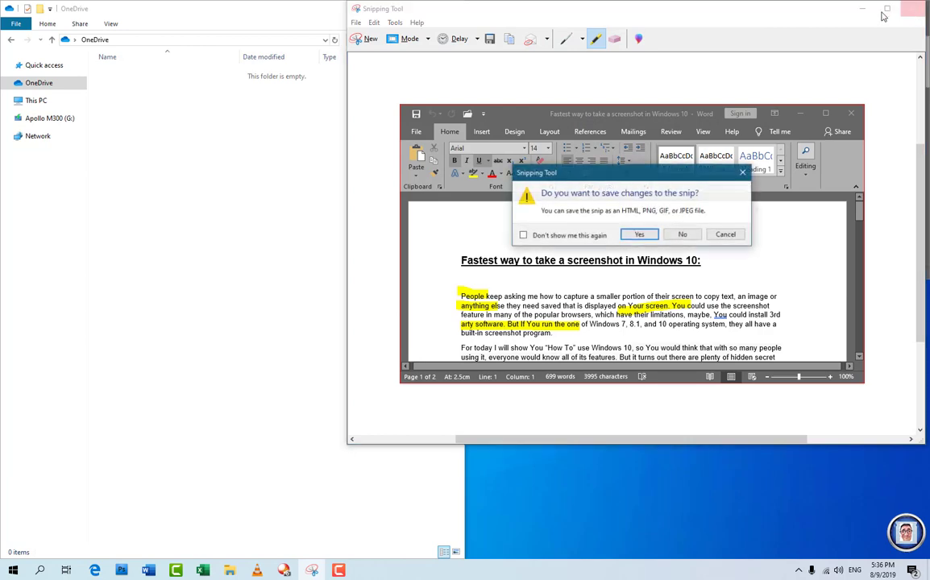
{"action": "left_click", "coordinate": [685, 235]}
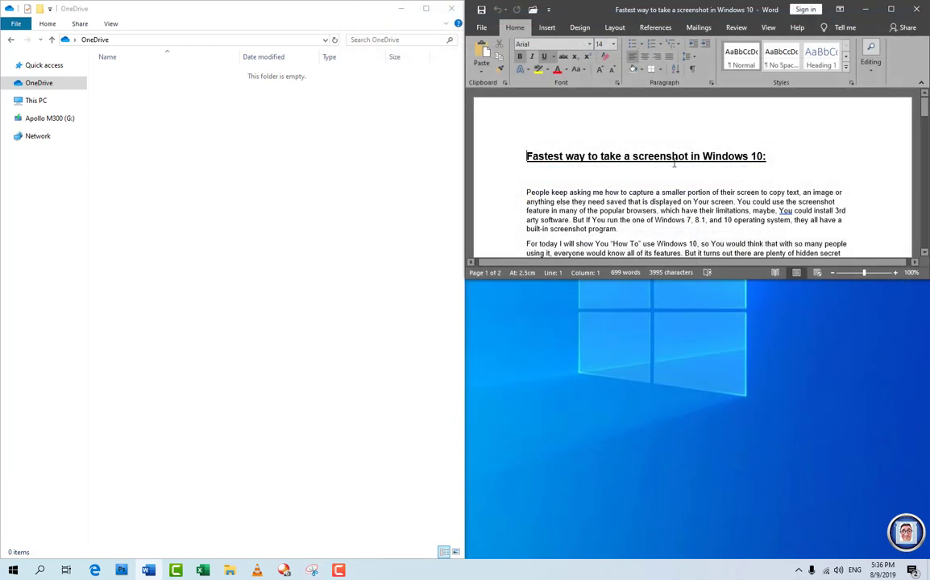
{"action": "left_click", "coordinate": [916, 9]}
{"action": "left_click", "coordinate": [459, 11]}
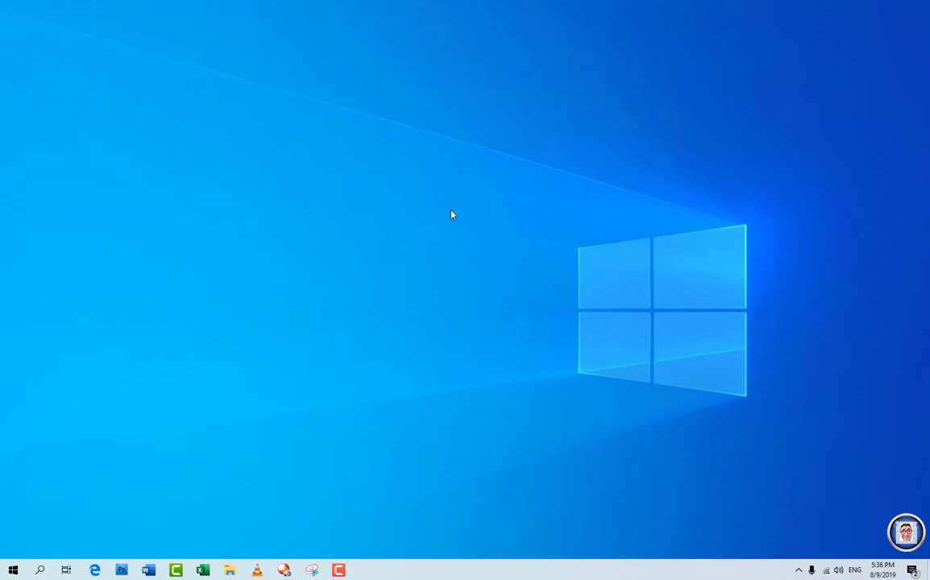
Open the Snipping Tool, capture a Full-screen Snip of the desktop and close it without saving.
{"action": "key", "text": "ctrl+alt+s"}
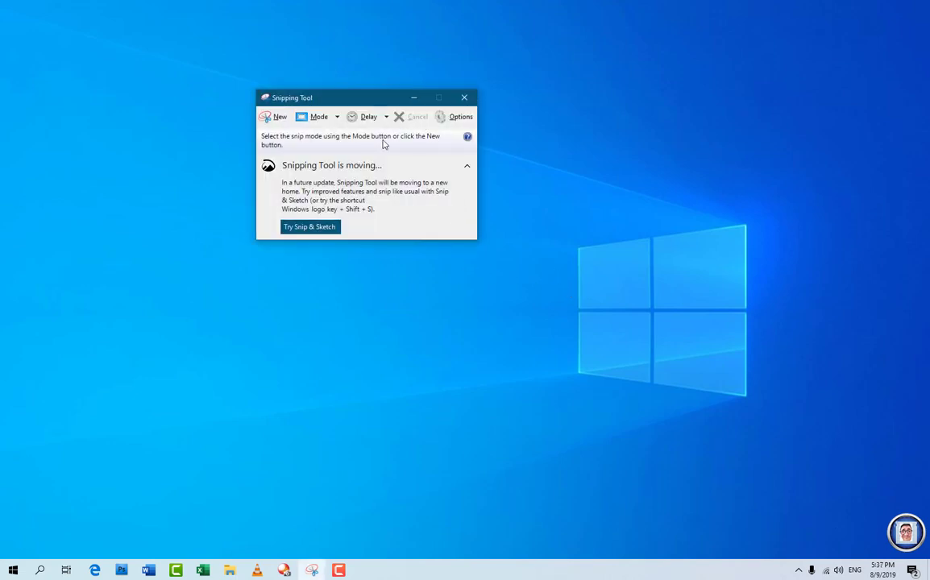
{"action": "left_click", "coordinate": [338, 118]}
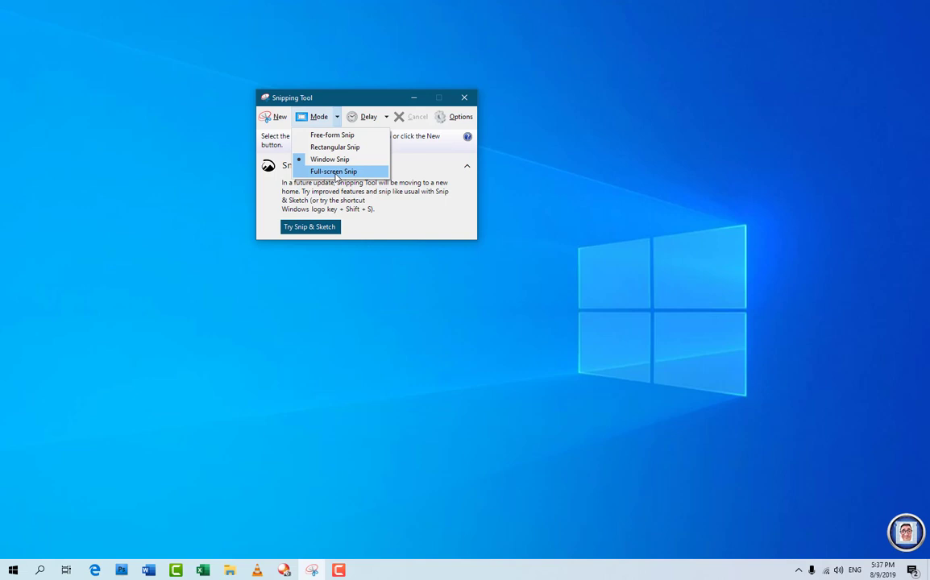
{"action": "left_click", "coordinate": [336, 173]}
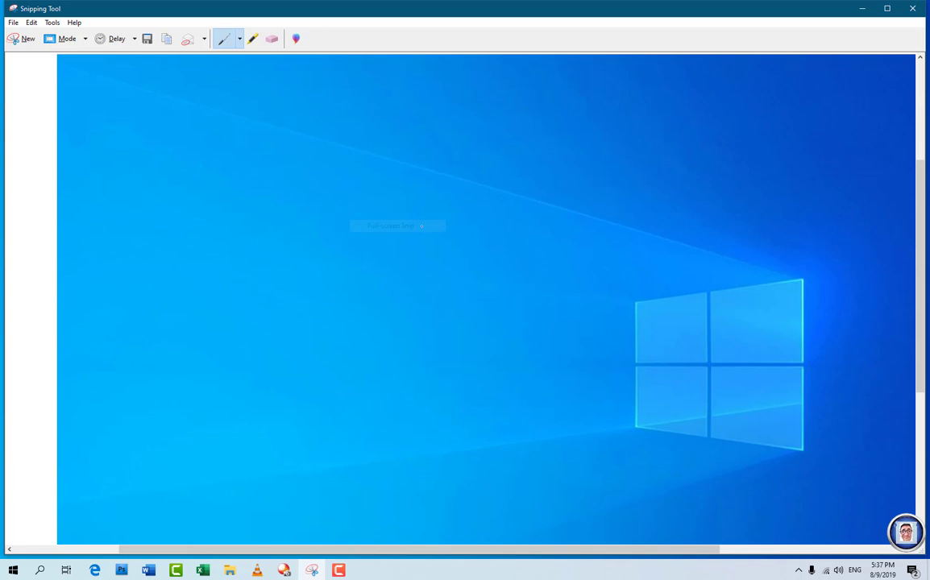
{"action": "scroll", "coordinate": [420, 226], "scroll_direction": "down", "scroll_amount": 5}
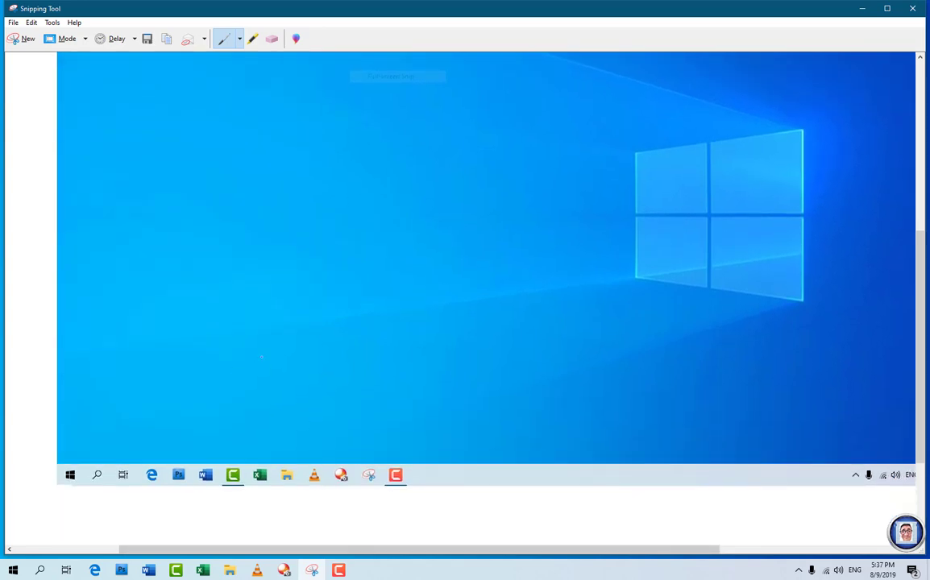
{"action": "left_click", "coordinate": [912, 8]}
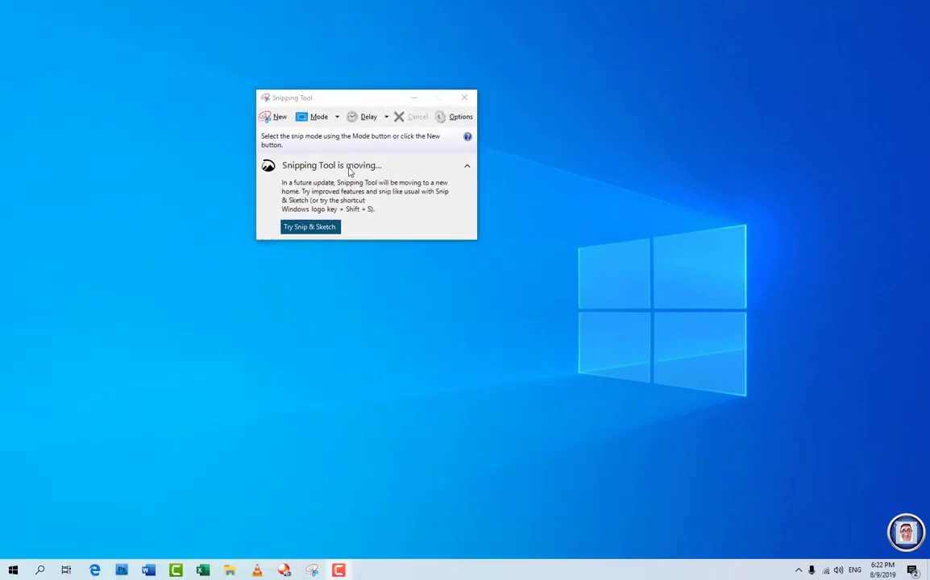
Set the snip delay to 4 seconds and check the list of snip modes.
{"action": "left_click", "coordinate": [387, 118]}
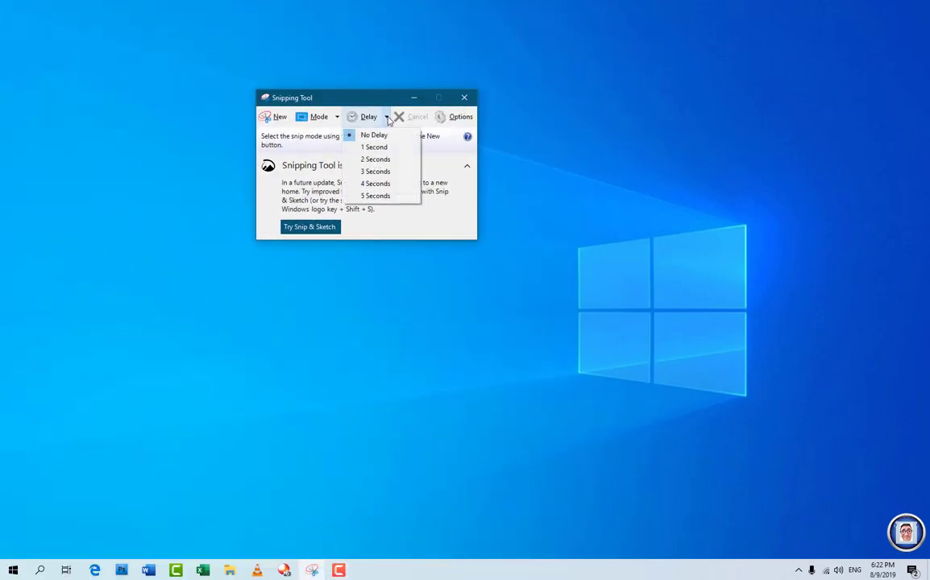
{"action": "left_click", "coordinate": [384, 186]}
{"action": "left_click", "coordinate": [338, 117]}
{"action": "left_click", "coordinate": [338, 117]}
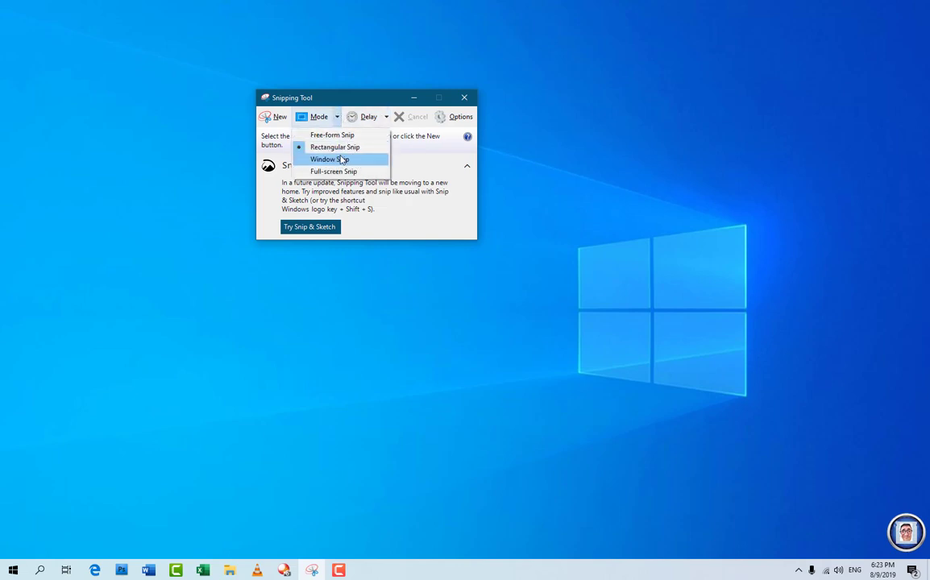
{"action": "left_click", "coordinate": [353, 184]}
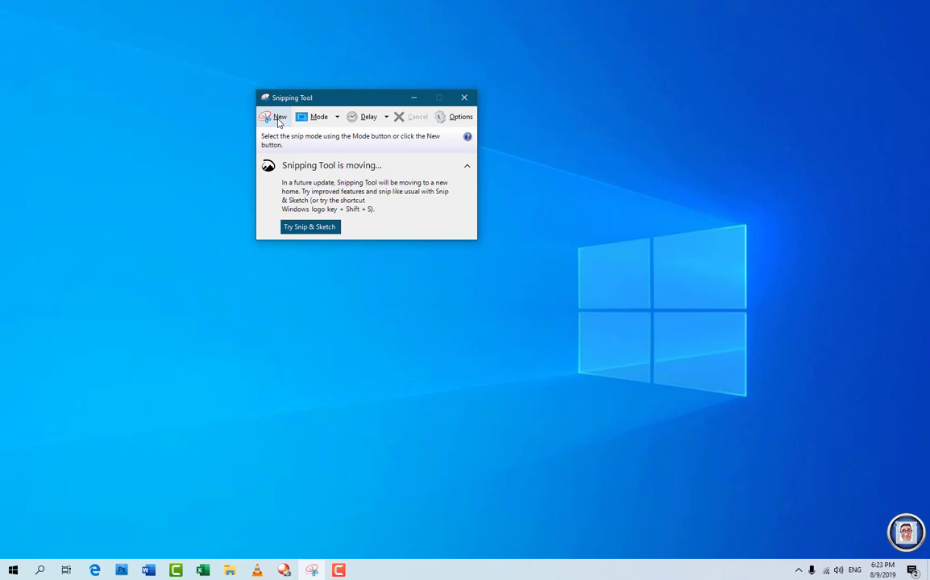
View the New submenu in the desktop's context menu, then dismiss it.
{"action": "right_click", "coordinate": [609, 139]}
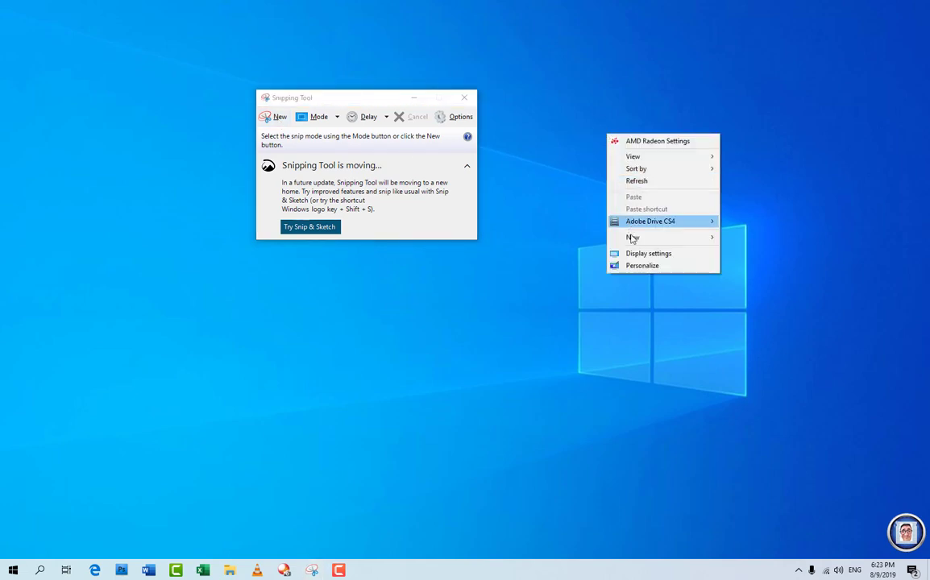
{"action": "mouse_move", "coordinate": [633, 238]}
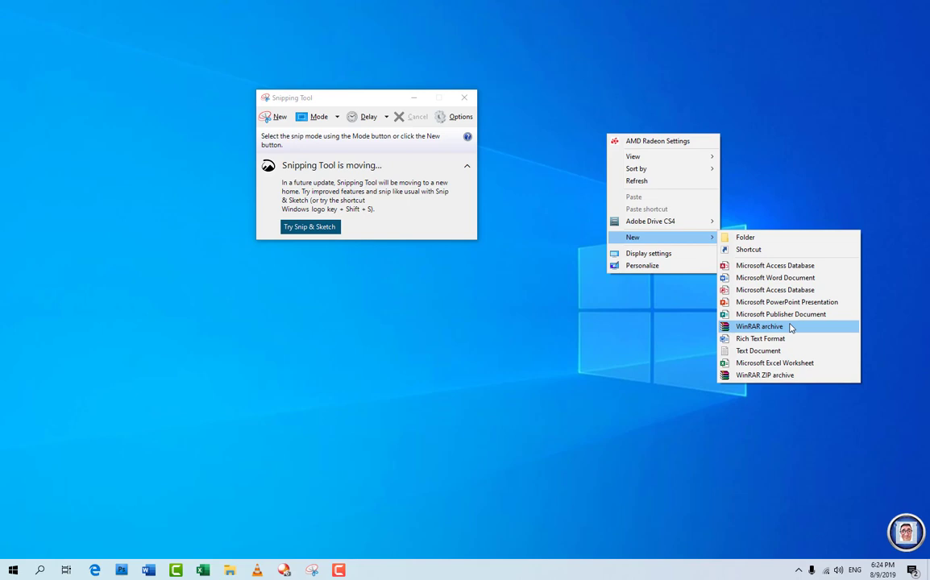
{"action": "left_click", "coordinate": [519, 323]}
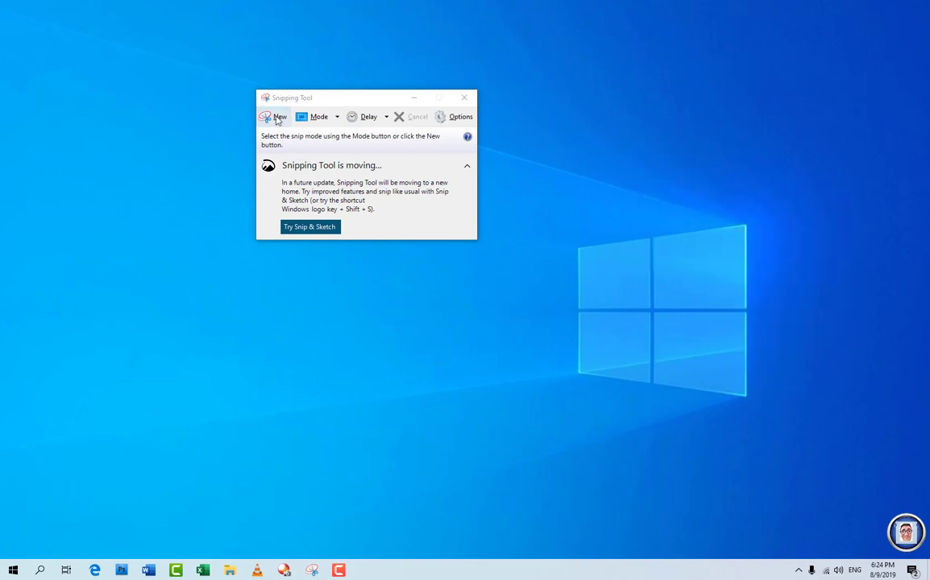
Start a delayed rectangular snip, open the desktop context menu's New submenu during the delay, and capture both menus.
{"action": "left_click", "coordinate": [277, 118]}
{"action": "right_click", "coordinate": [568, 148]}
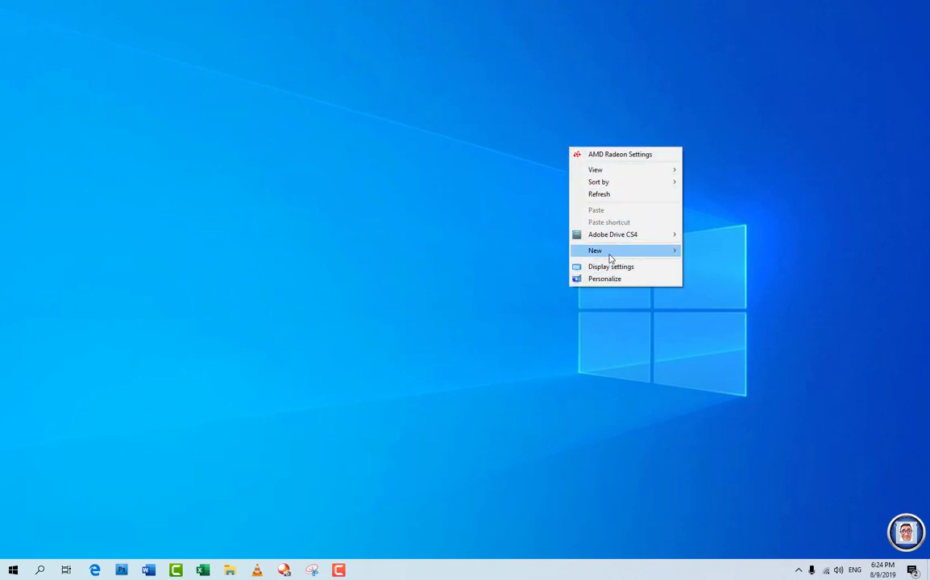
{"action": "mouse_move", "coordinate": [608, 252]}
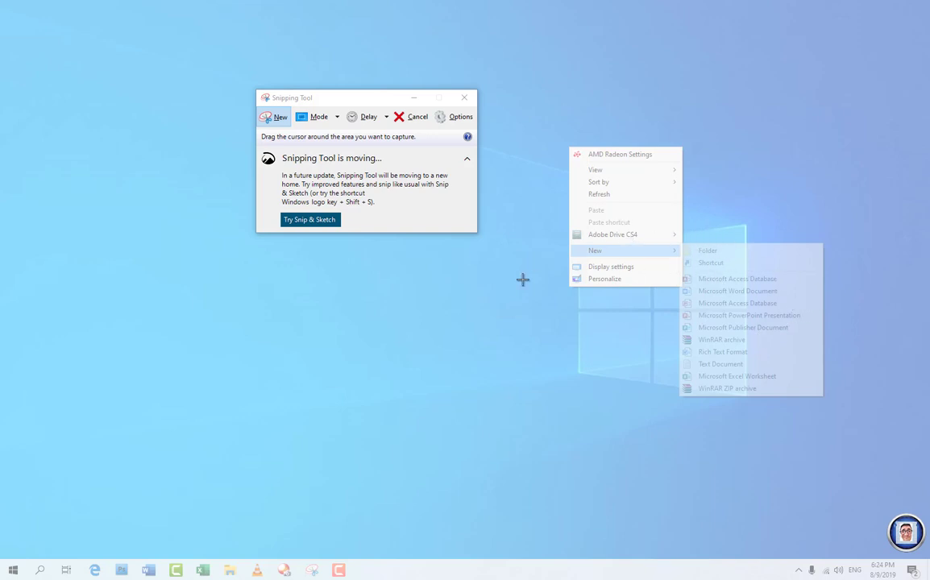
{"action": "left_click_drag", "start_coordinate": [555, 143], "coordinate": [857, 413]}
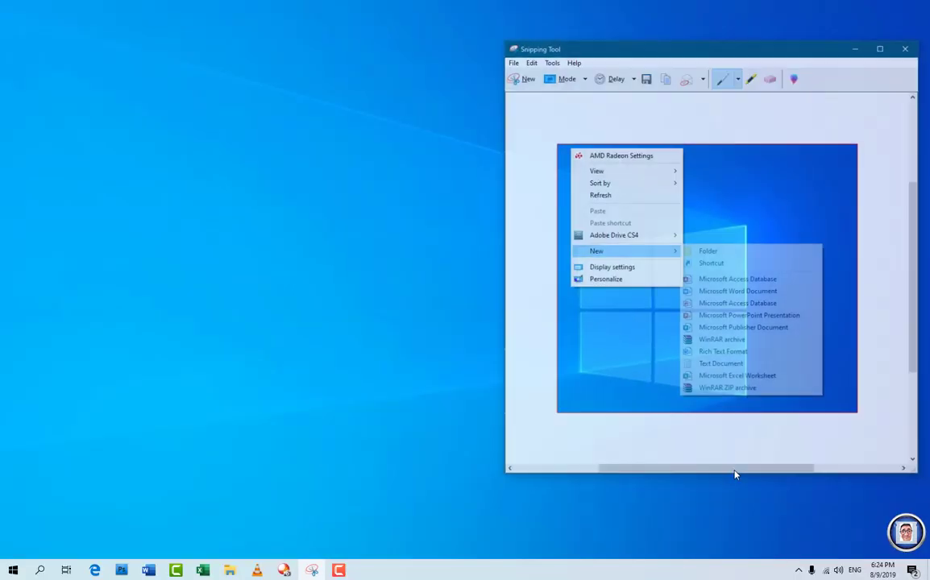
Highlight "WinRAR ZIP archive" and "New" in the captured menu snip.
{"action": "left_click", "coordinate": [751, 78]}
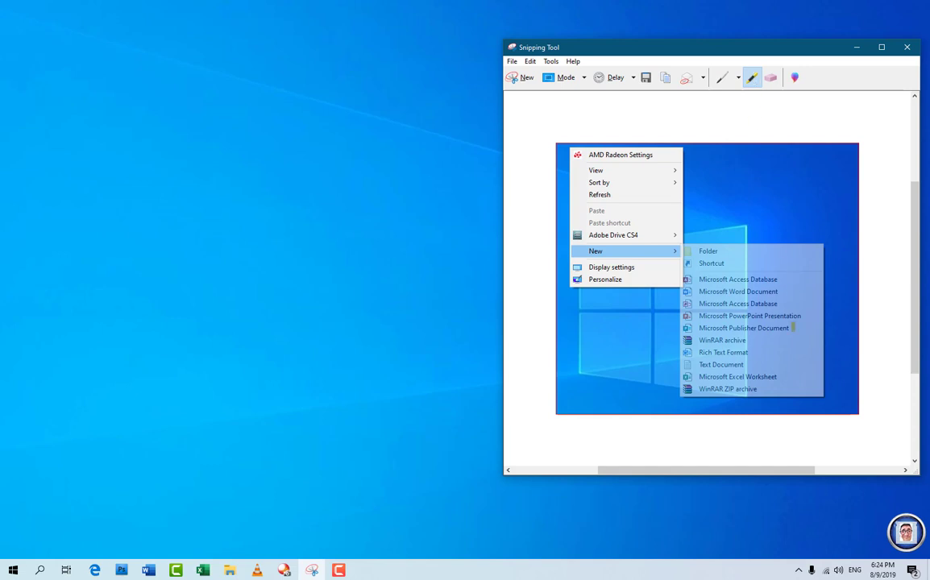
{"action": "left_click_drag", "start_coordinate": [698, 389], "coordinate": [780, 389]}
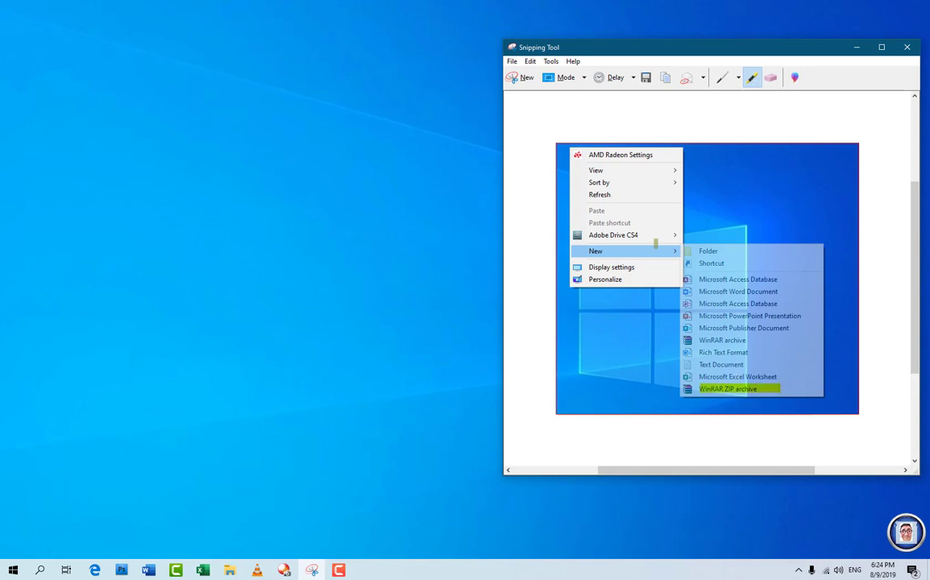
{"action": "left_click_drag", "start_coordinate": [575, 253], "coordinate": [652, 253]}
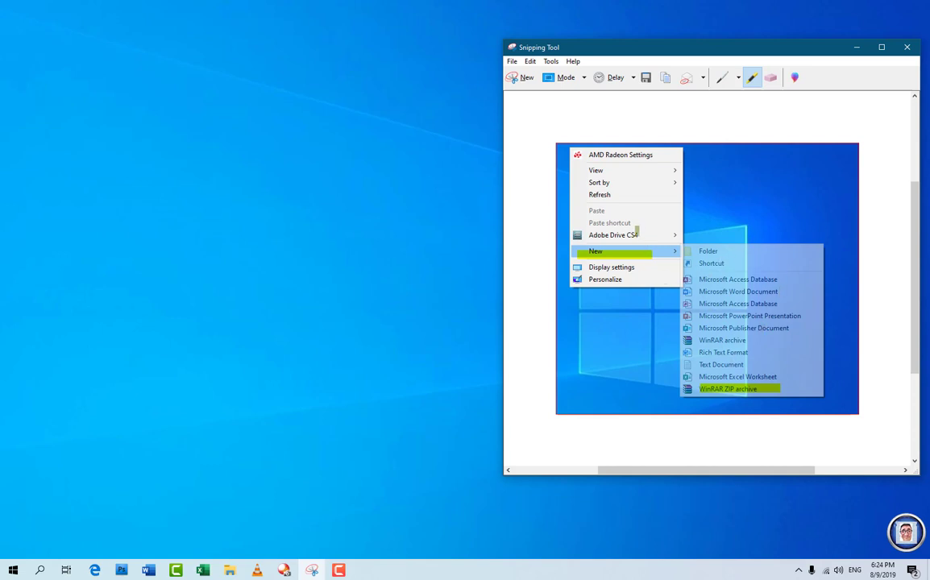
Erase the highlight over "New" in the menu snip.
{"action": "left_click", "coordinate": [772, 78]}
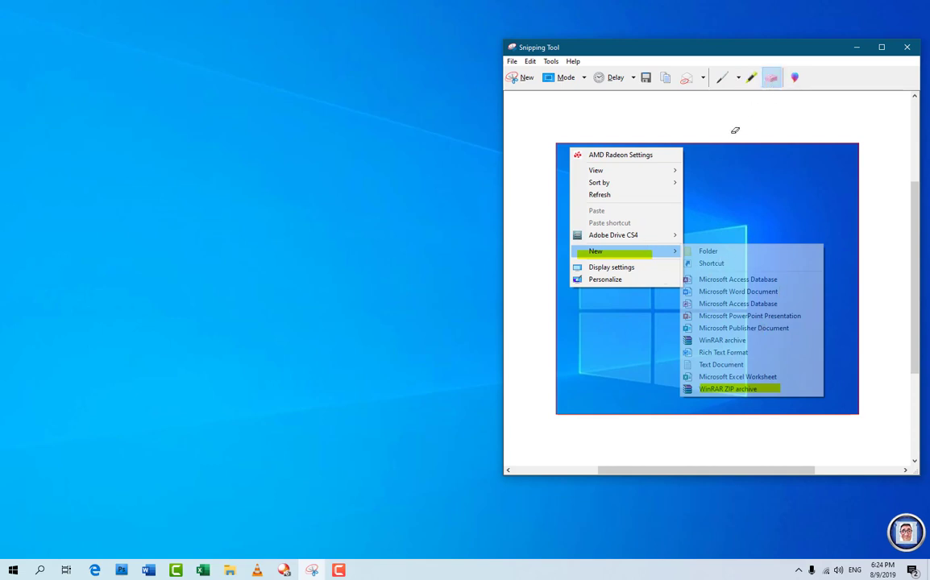
{"action": "left_click", "coordinate": [626, 251]}
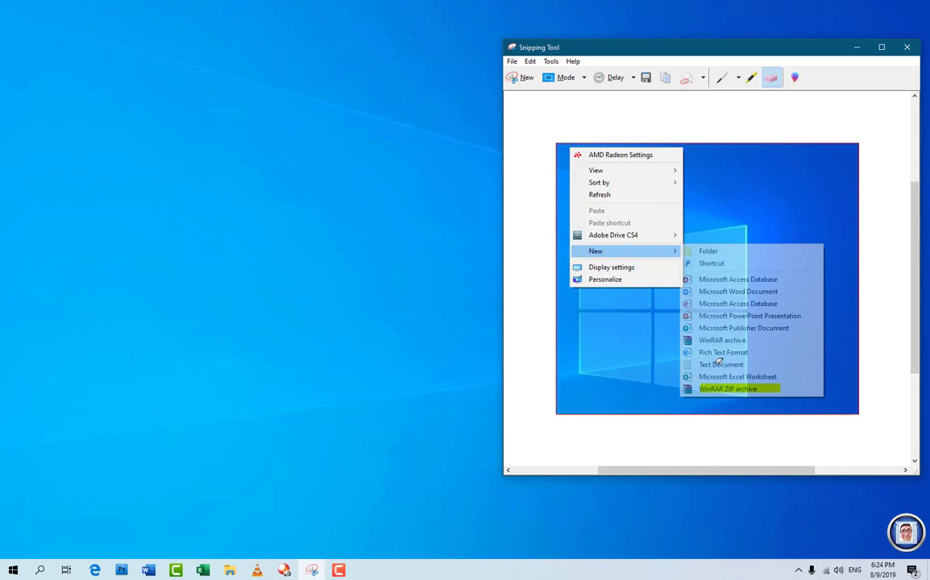